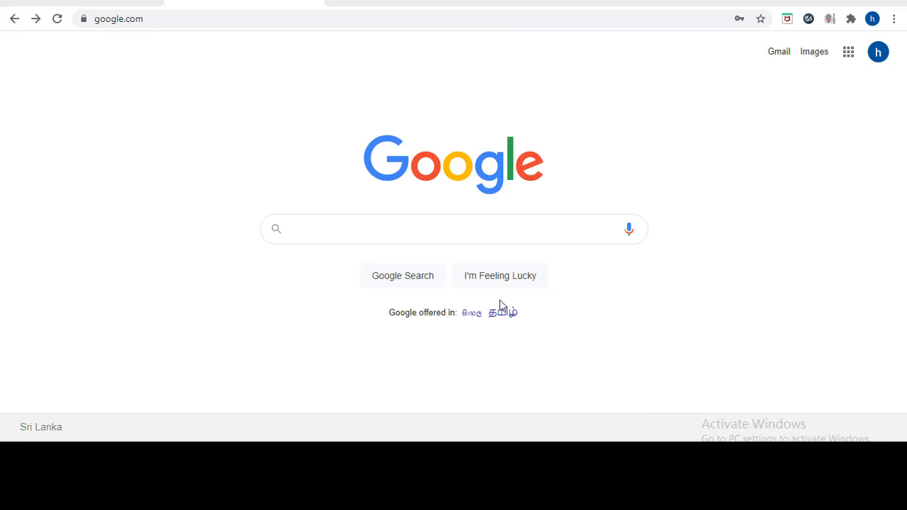
- Search Google for shopify and open the Shopify.com sign-up page from the sponsored result
click(405, 239)
text(s)
click(348, 259)
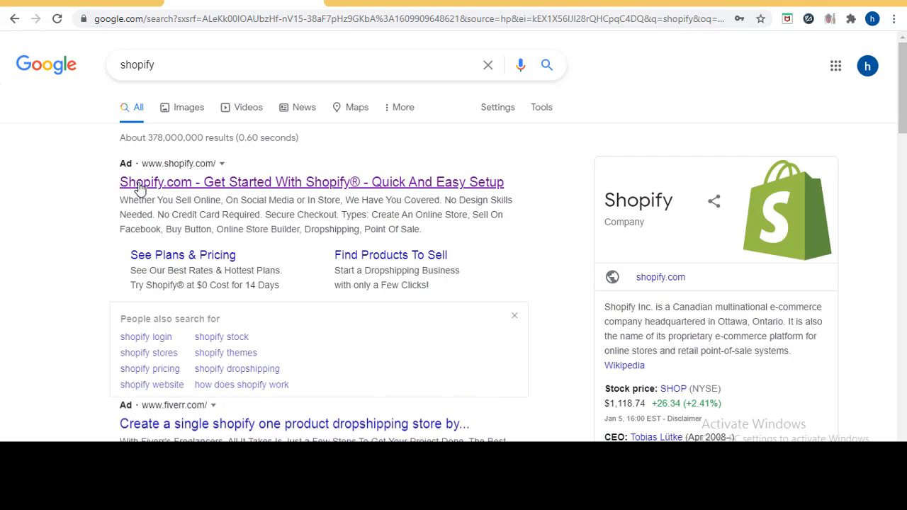
click(221, 188)
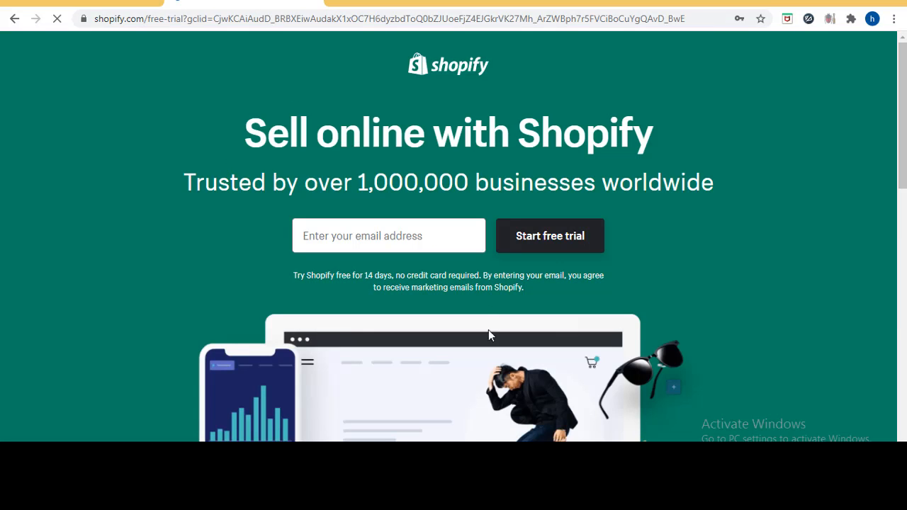
- Fill in the account's email address and start the free Shopify trial
scroll(686, 264, down, 5)
scroll(685, 267, up, 5)
click(389, 235)
click(375, 270)
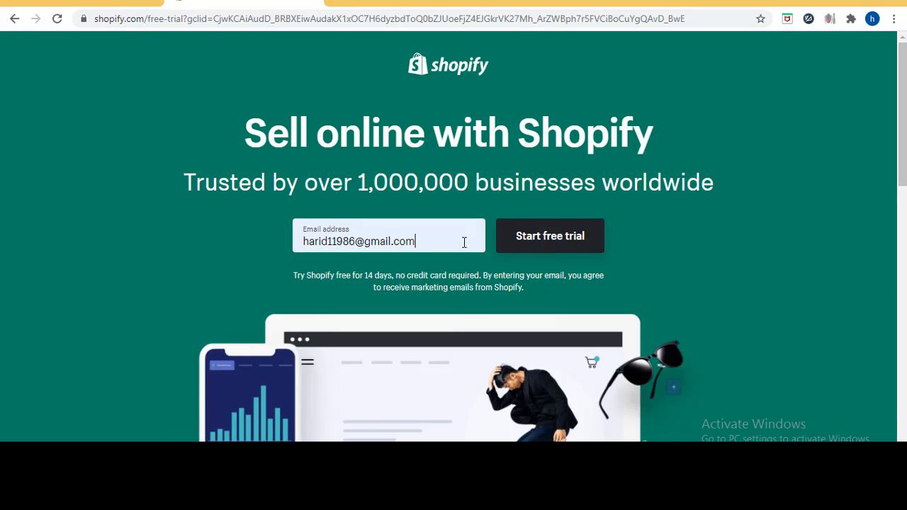
click(540, 248)
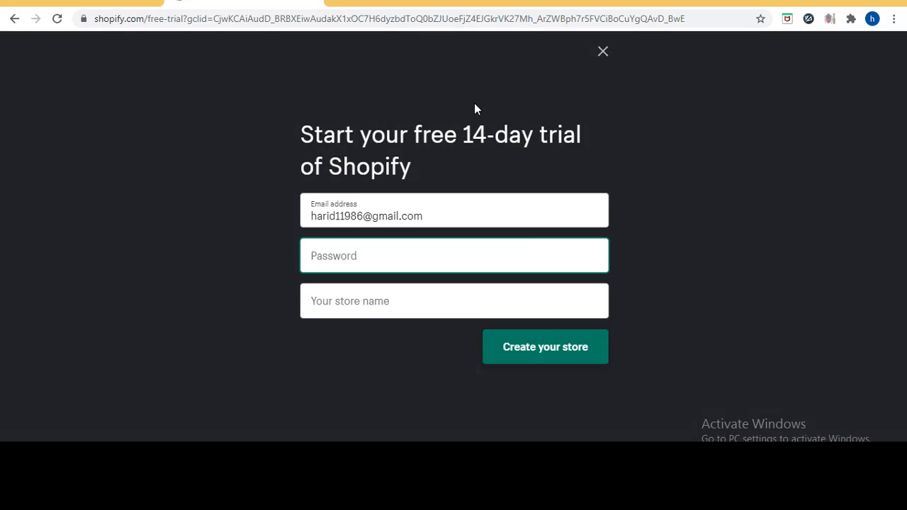
- Enter the account password and LBSStore as the store name in the trial form
text(••••)
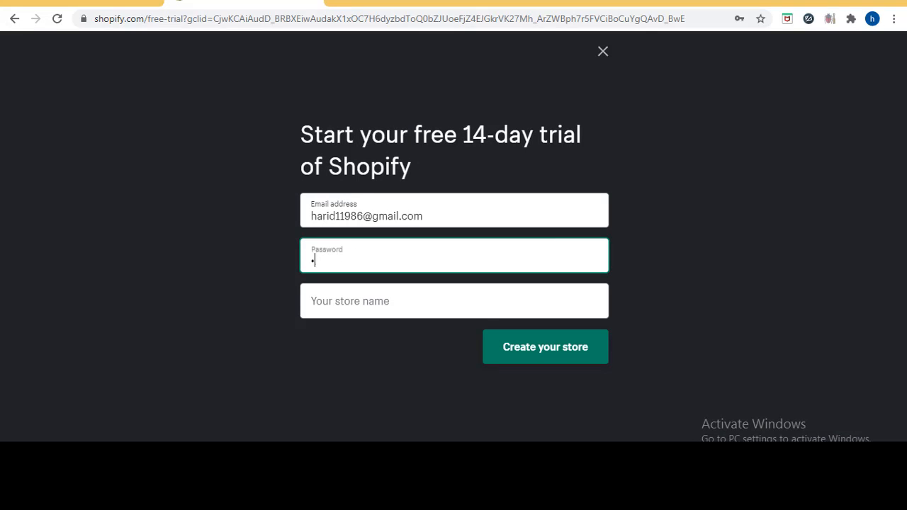
text(•••••)
click(401, 296)
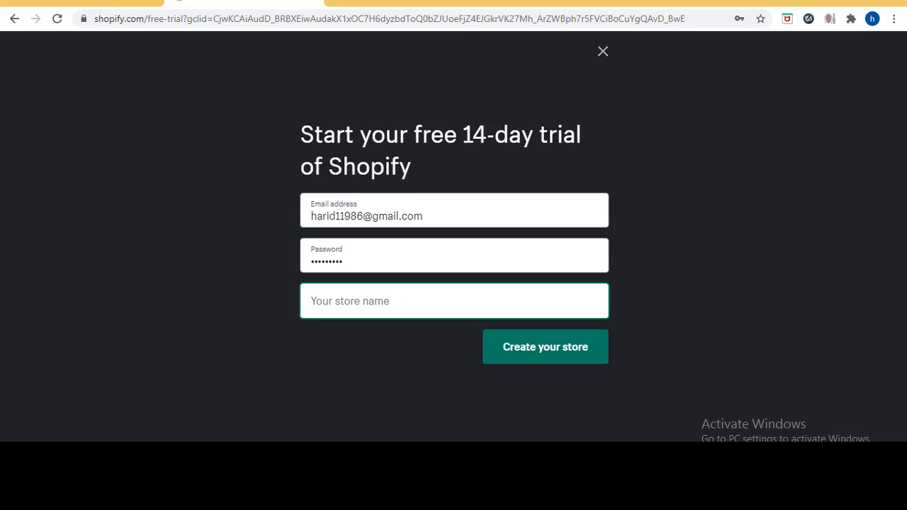
text(LBS)
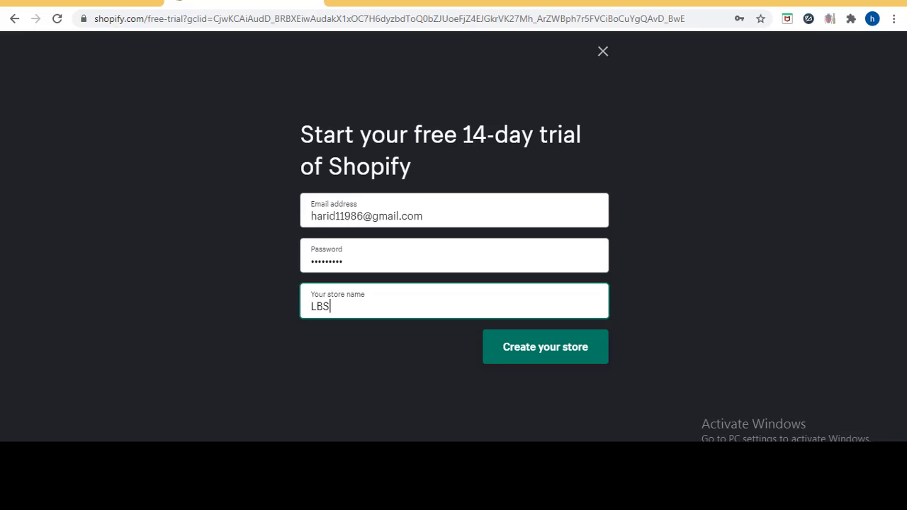
text(Store)
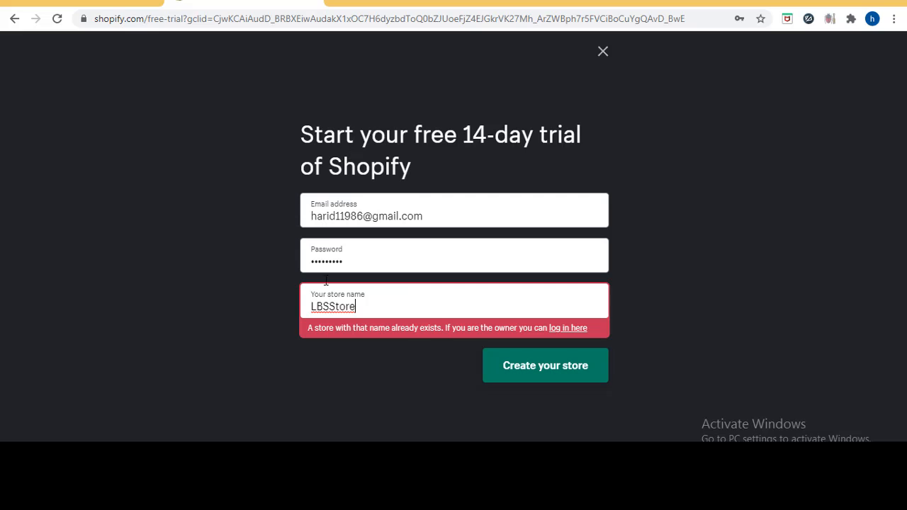
- Change the store name to LBS2021Store and create the store without saving the password in the browser
click(330, 307)
text(202)
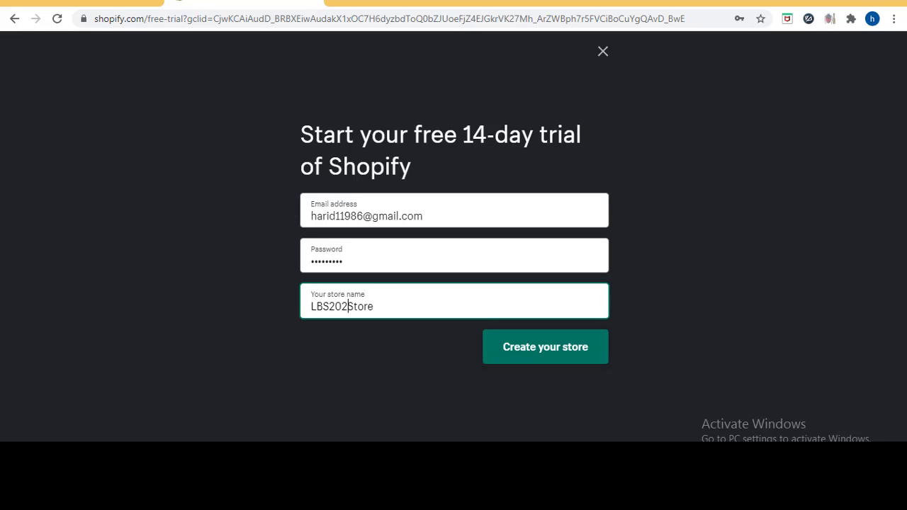
text(1)
click(310, 306)
drag(310, 307, 440, 305)
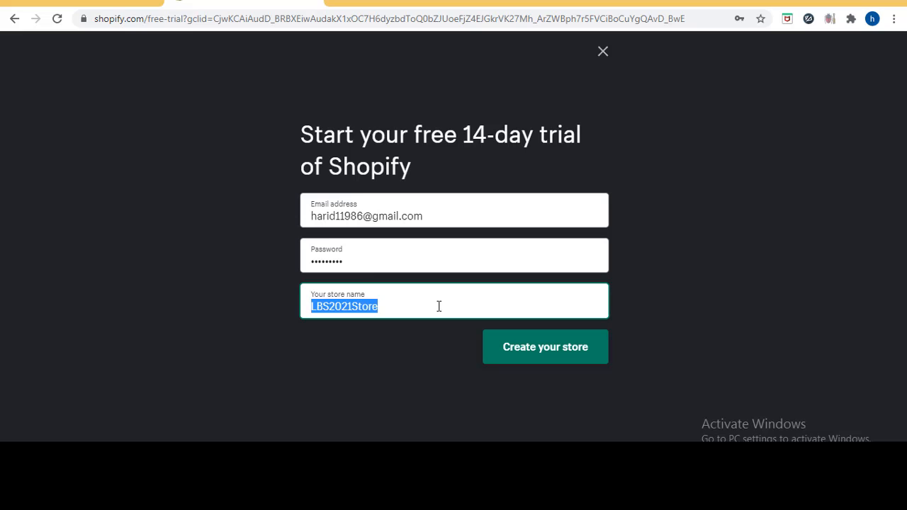
click(331, 306)
drag(329, 306, 352, 307)
click(342, 306)
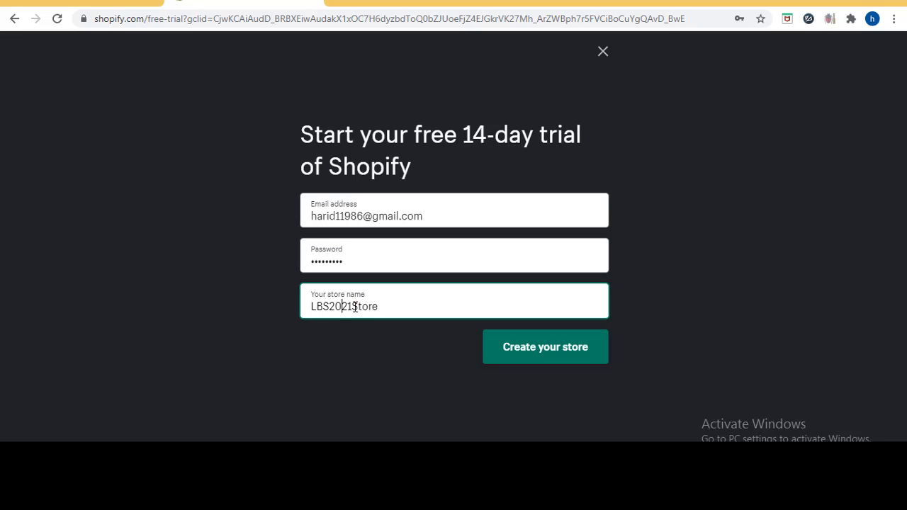
click(546, 351)
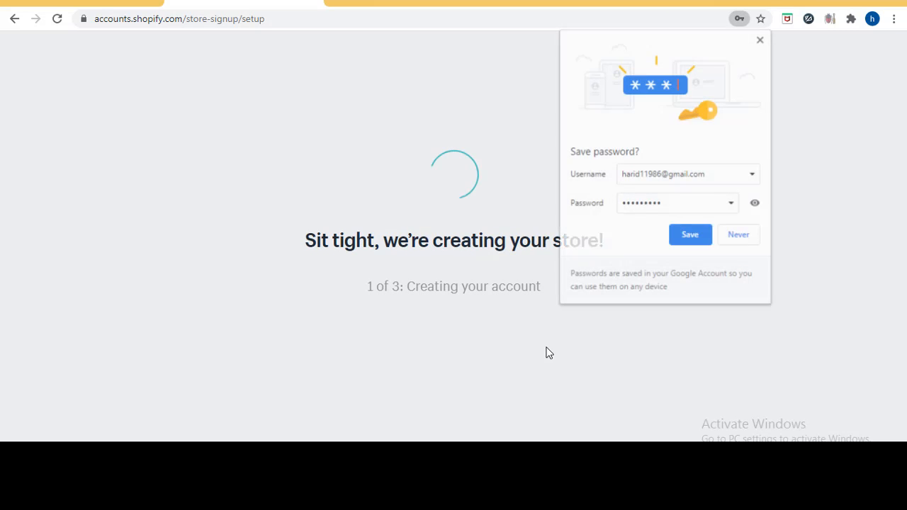
click(739, 235)
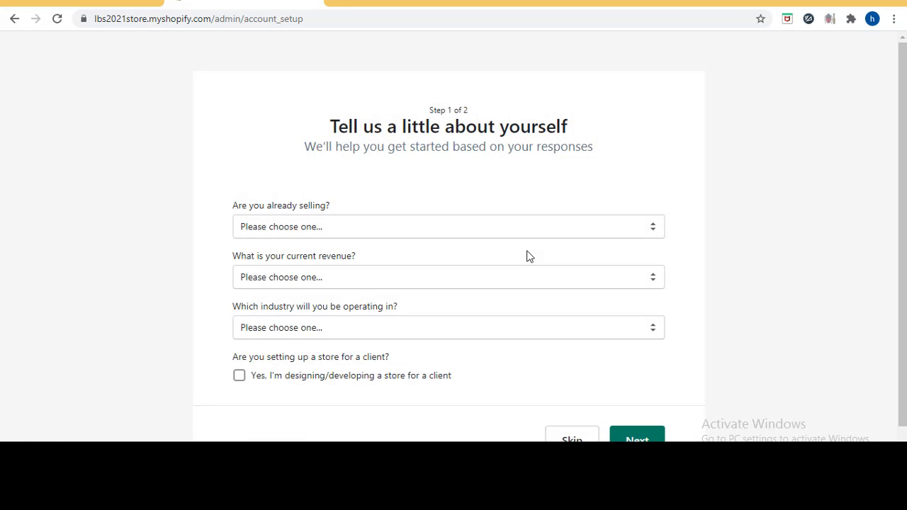
- Set the current selling status to "I'm just playing around" and request help with creating a logo
scroll(741, 248, down, 1)
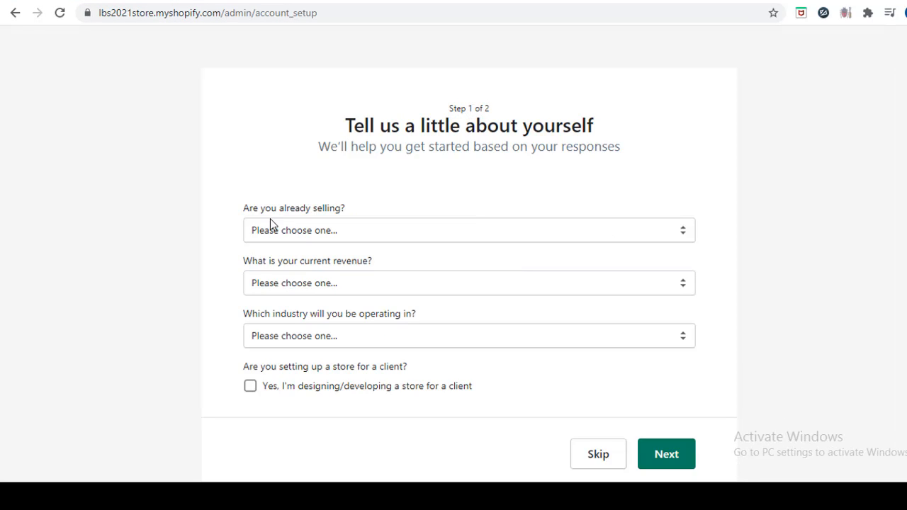
click(665, 233)
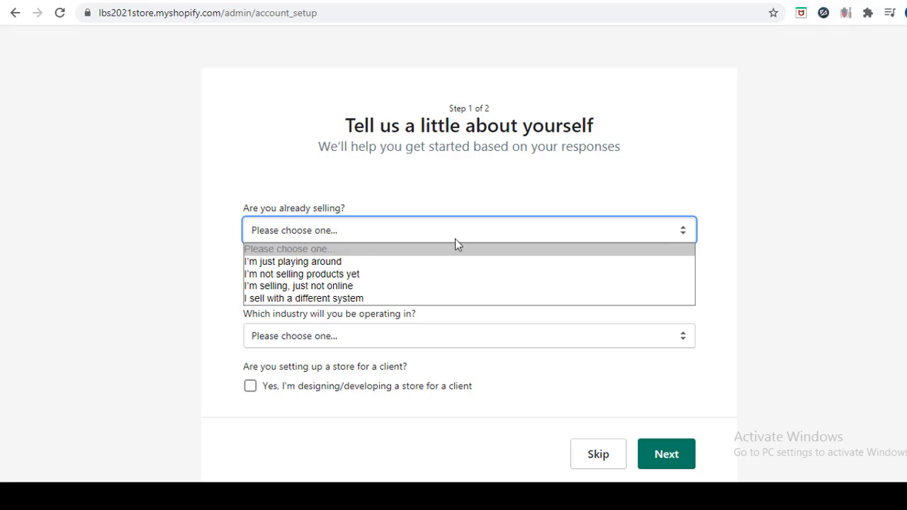
click(349, 262)
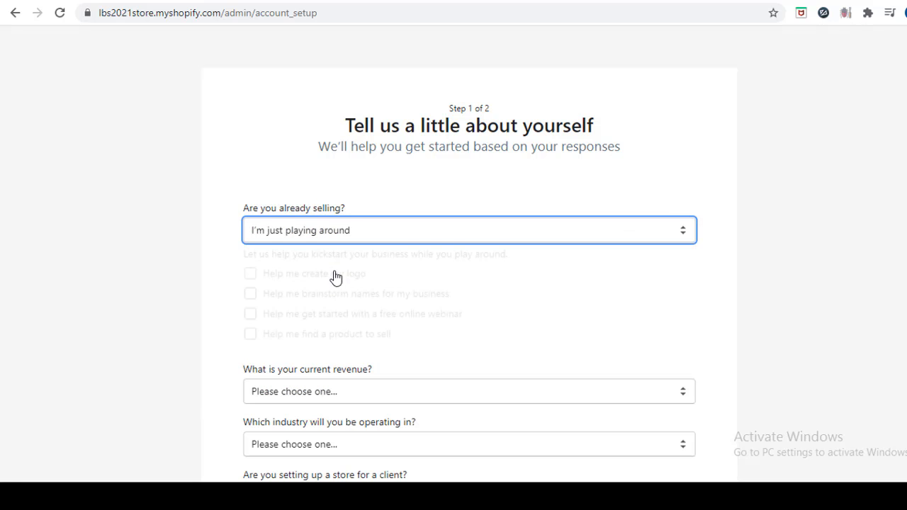
click(268, 284)
- Answer the remaining questions with revenue Rs0 LKR (I'm just getting started), industry Electronics and a store developed for a client, and continue
scroll(653, 278, down, 2)
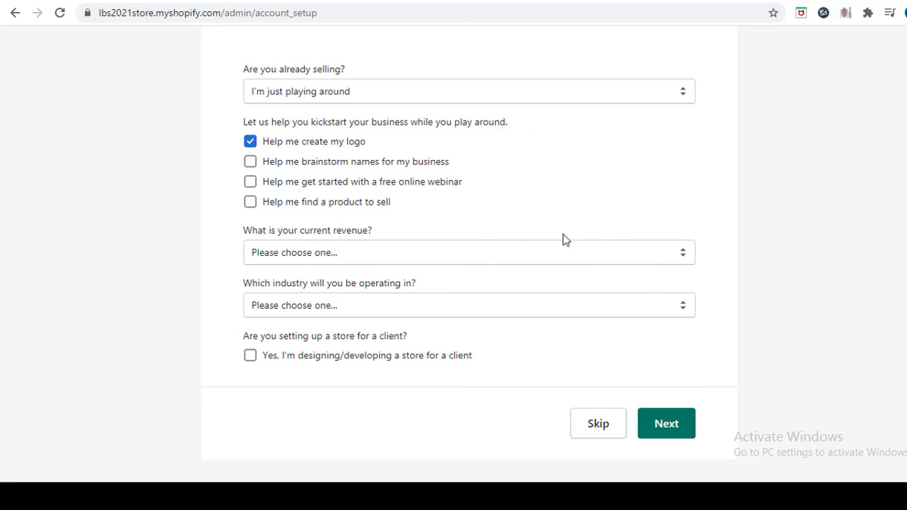
click(638, 253)
click(284, 284)
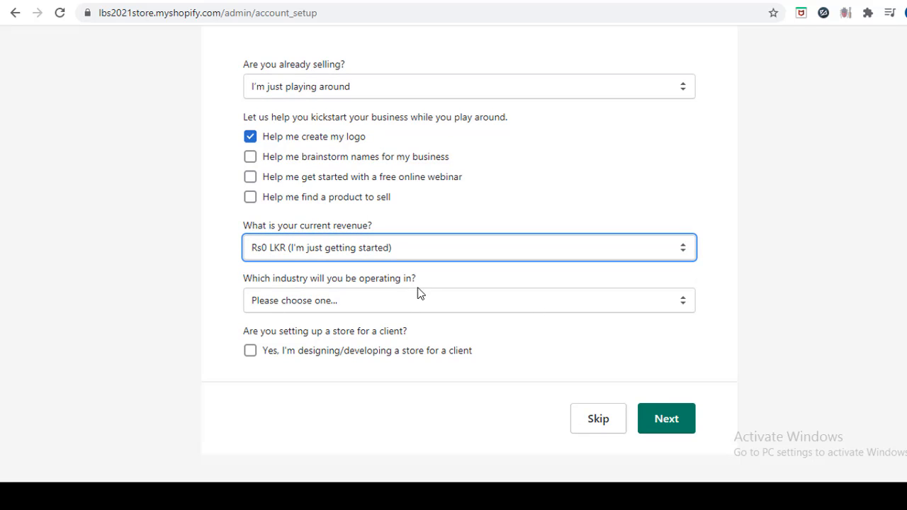
click(562, 302)
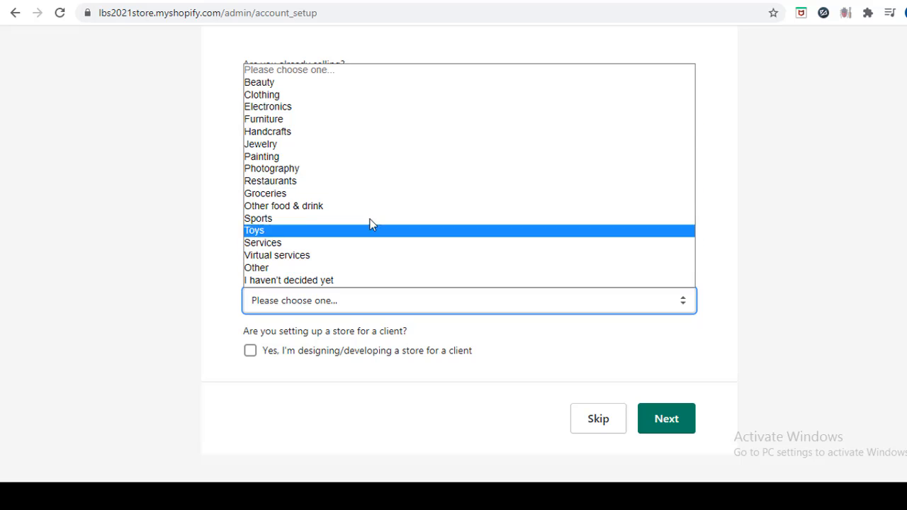
click(267, 110)
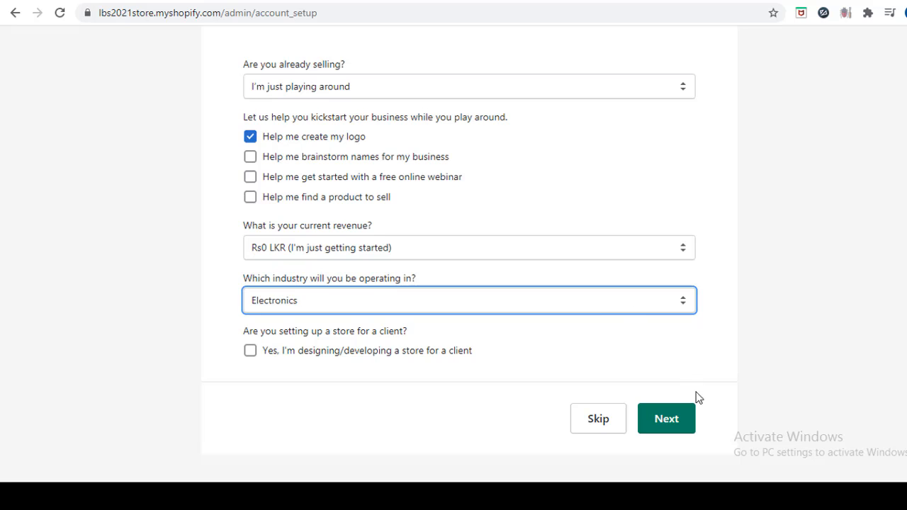
click(251, 352)
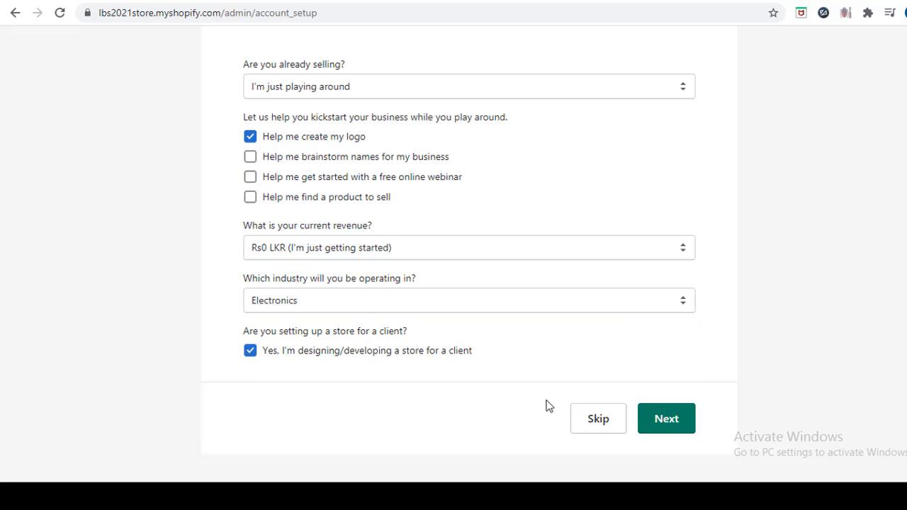
click(665, 420)
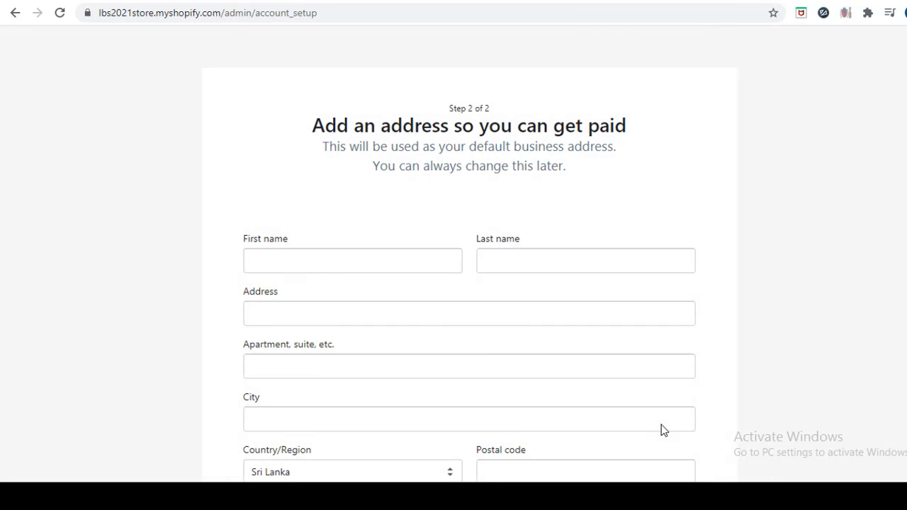
- Review the default business address form and submit it to enter the store
scroll(786, 255, down, 3)
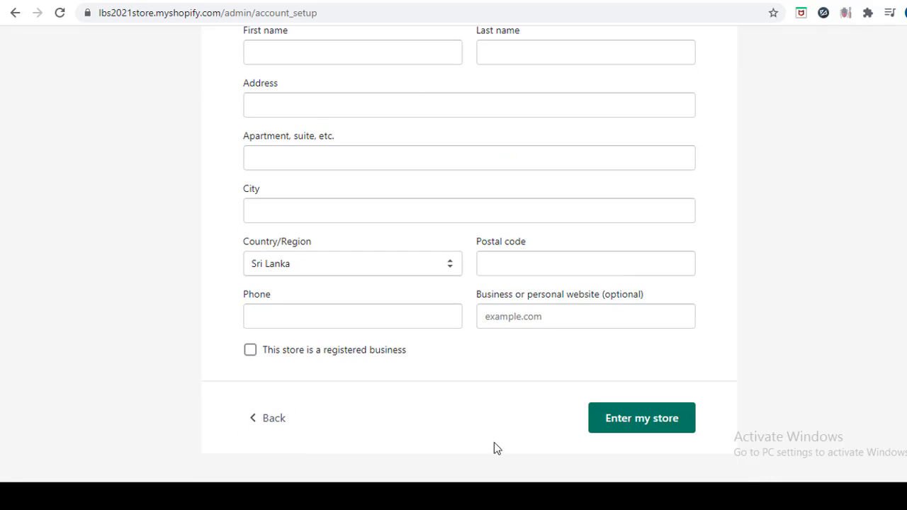
scroll(723, 231, up, 3)
scroll(382, 326, down, 2)
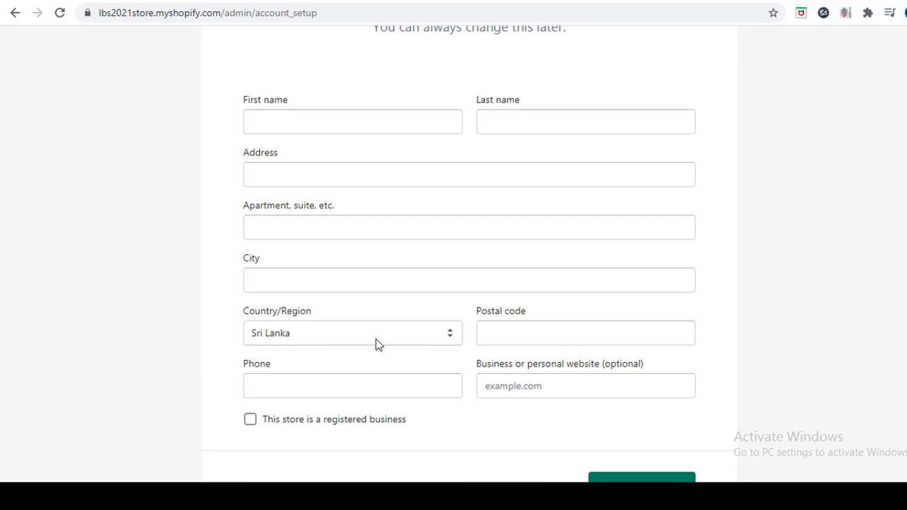
scroll(407, 363, up, 1)
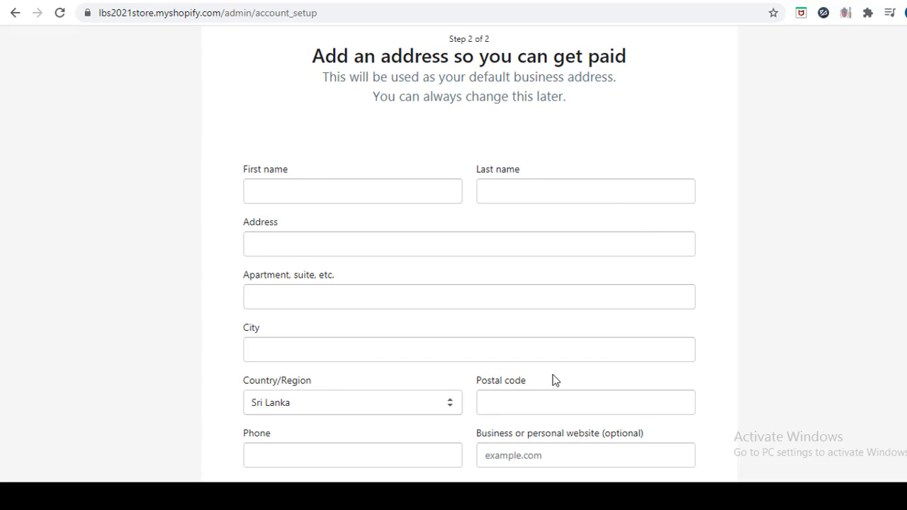
scroll(713, 247, down, 1)
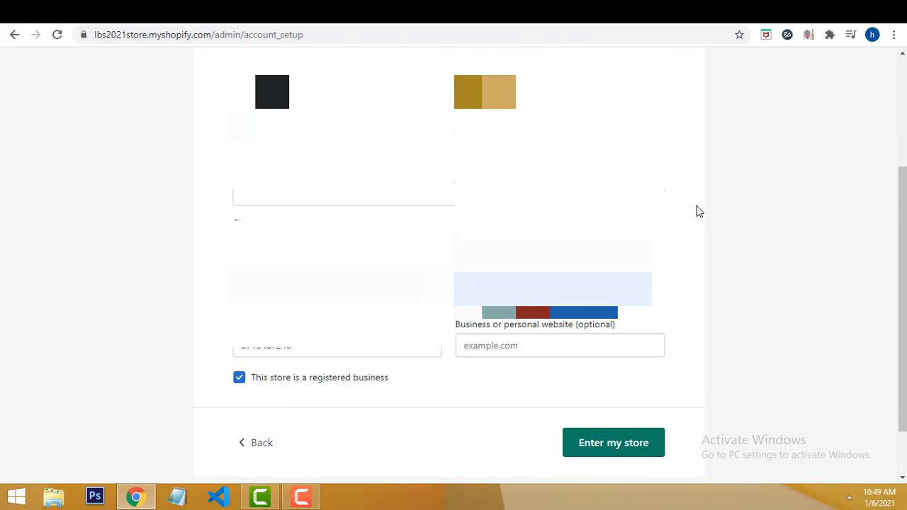
scroll(700, 212, down, 1)
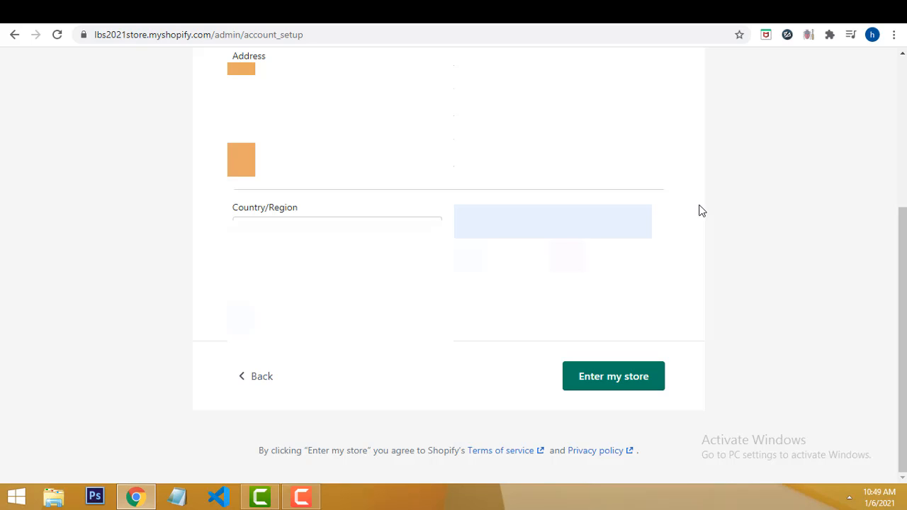
click(616, 384)
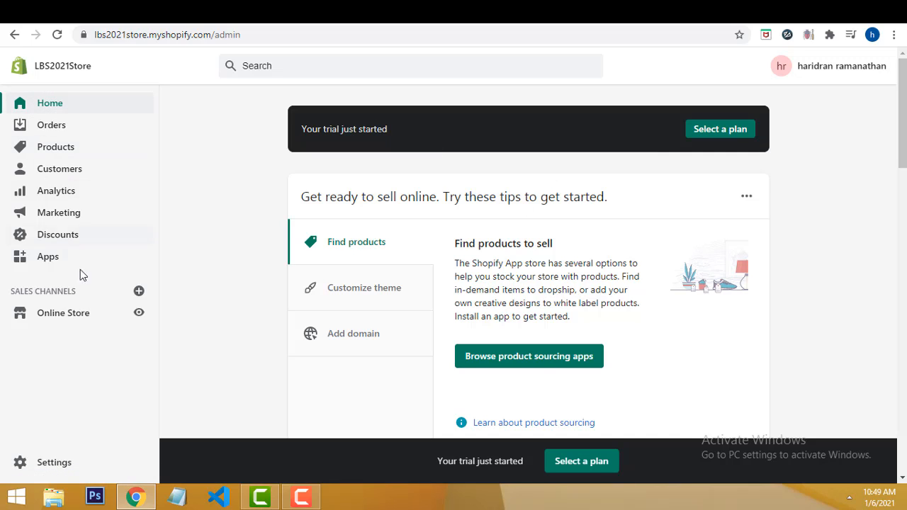
- Look over the store's product management page and go to the Apps page
click(55, 147)
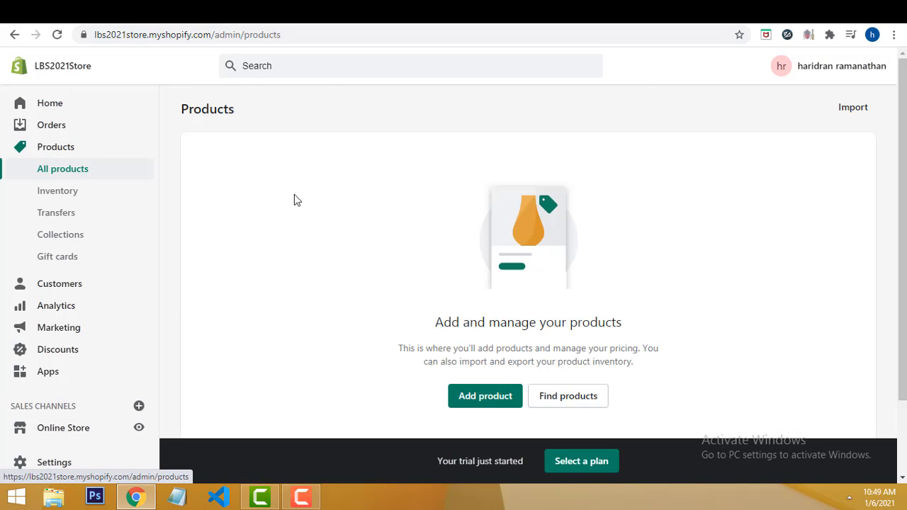
scroll(103, 209, down, 2)
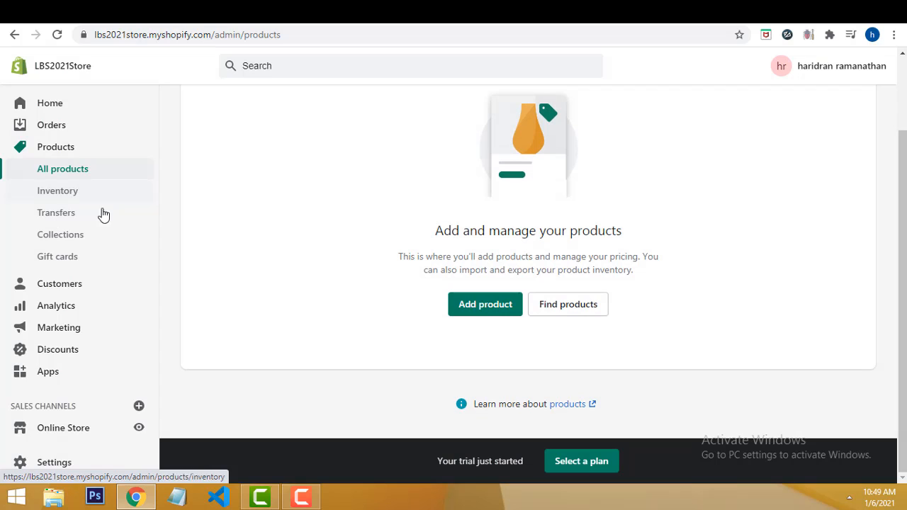
click(49, 379)
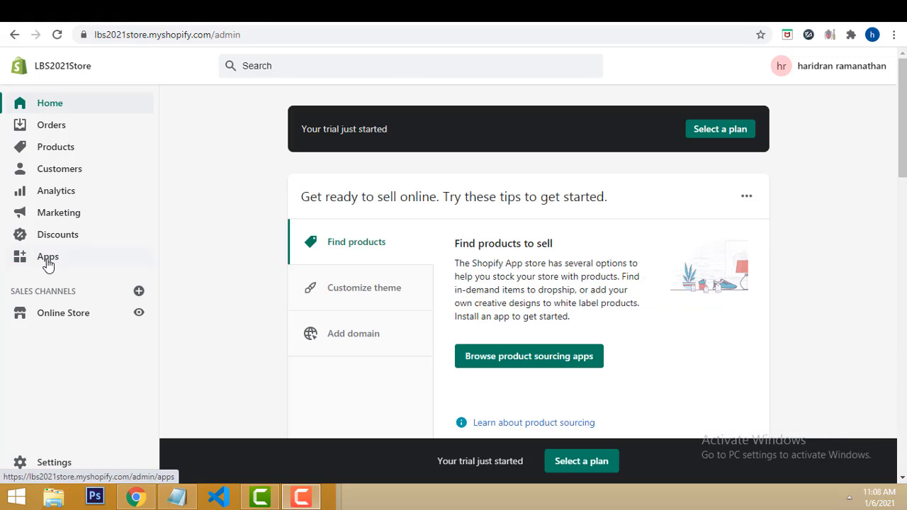
- From the Apps page, search the store admin for oberlo and open the Oberlo app's listing
click(47, 258)
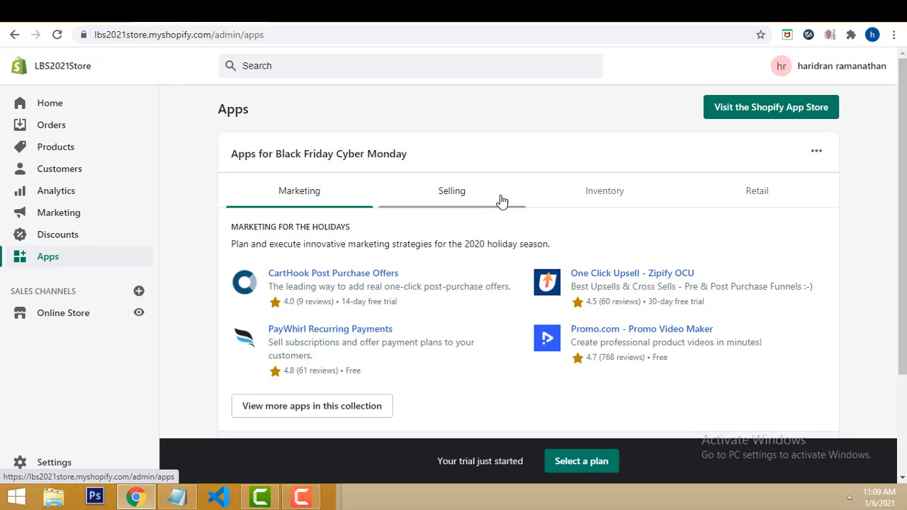
click(302, 66)
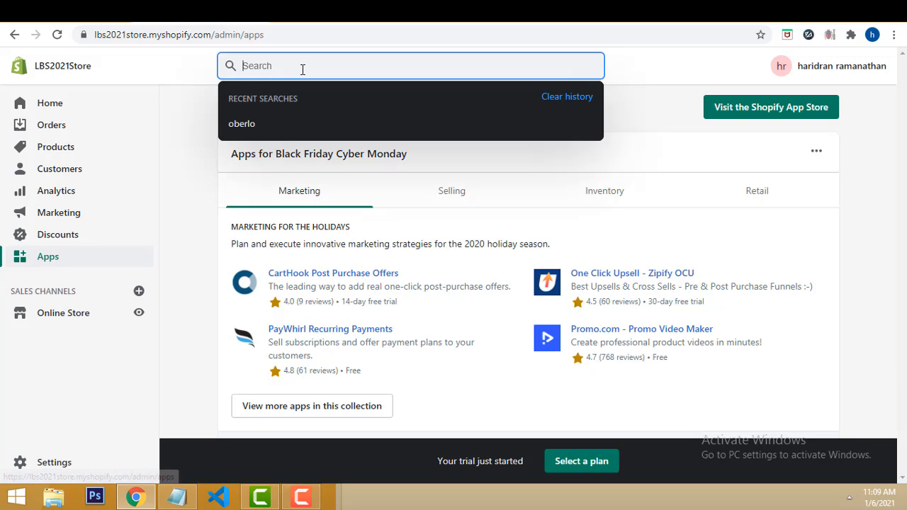
click(244, 125)
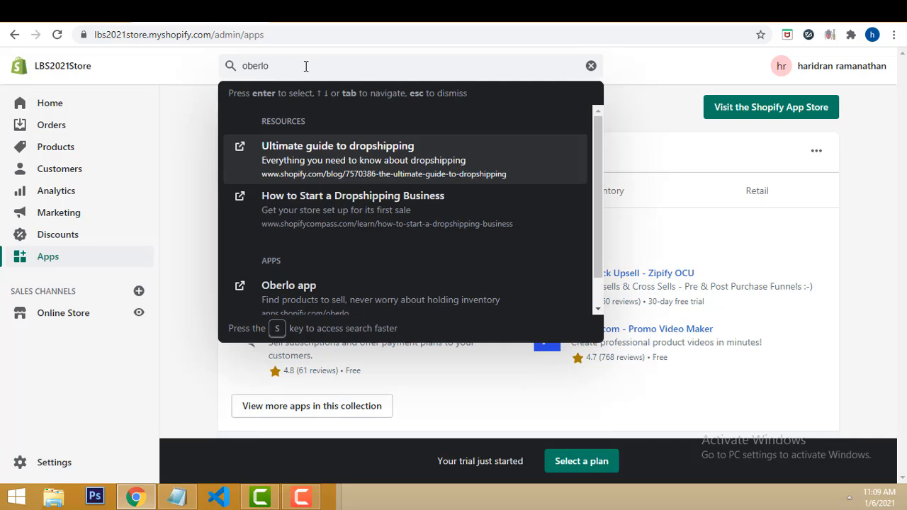
click(288, 295)
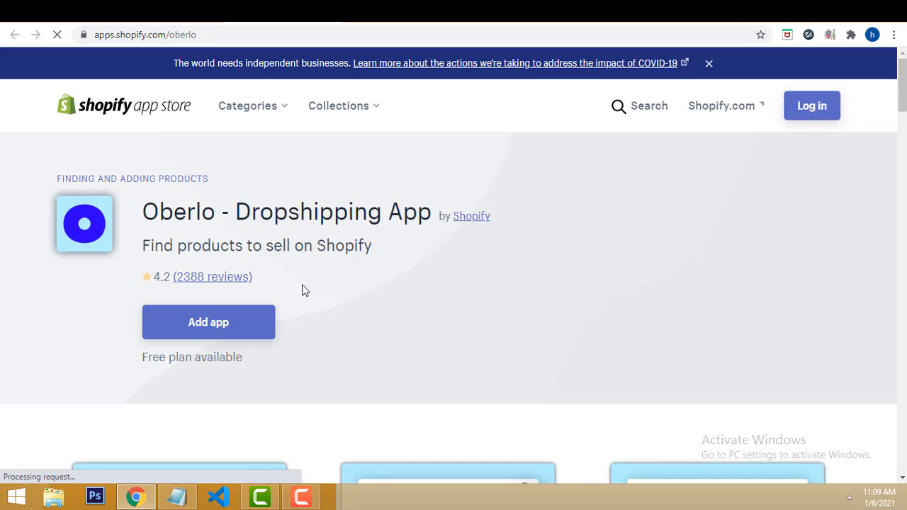
click(199, 331)
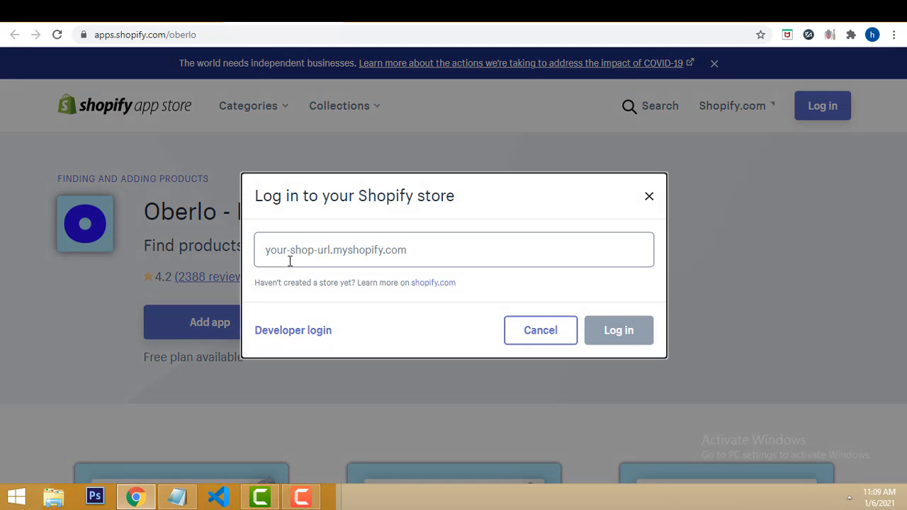
drag(359, 196, 486, 204)
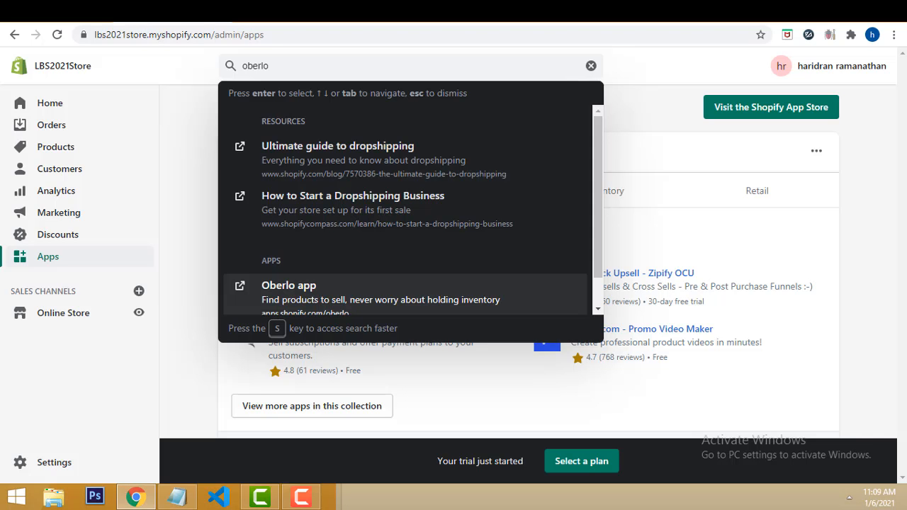
drag(209, 32, 15, 34)
key(ctrl+c)
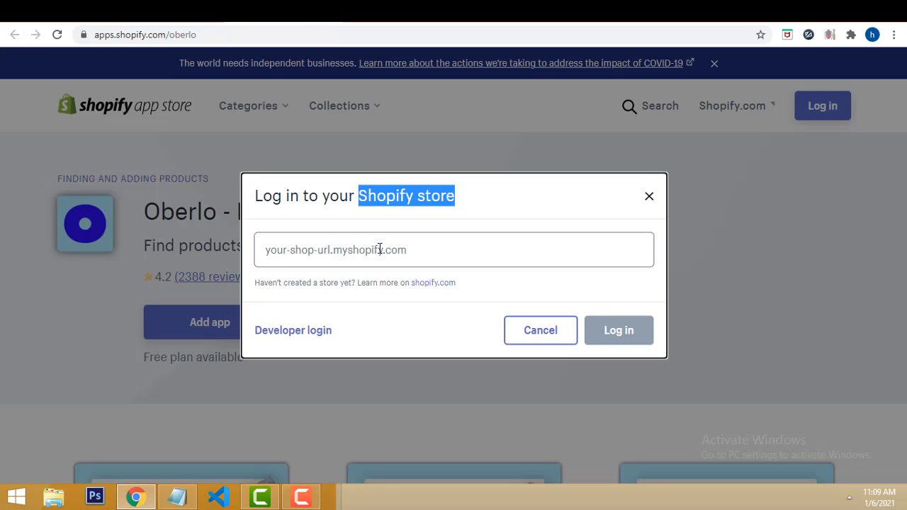
click(379, 250)
key(ctrl+v)
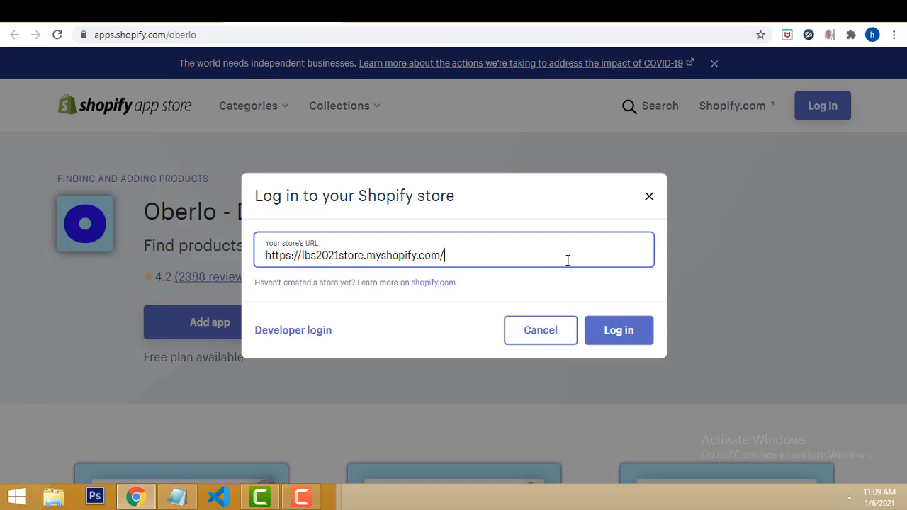
click(618, 341)
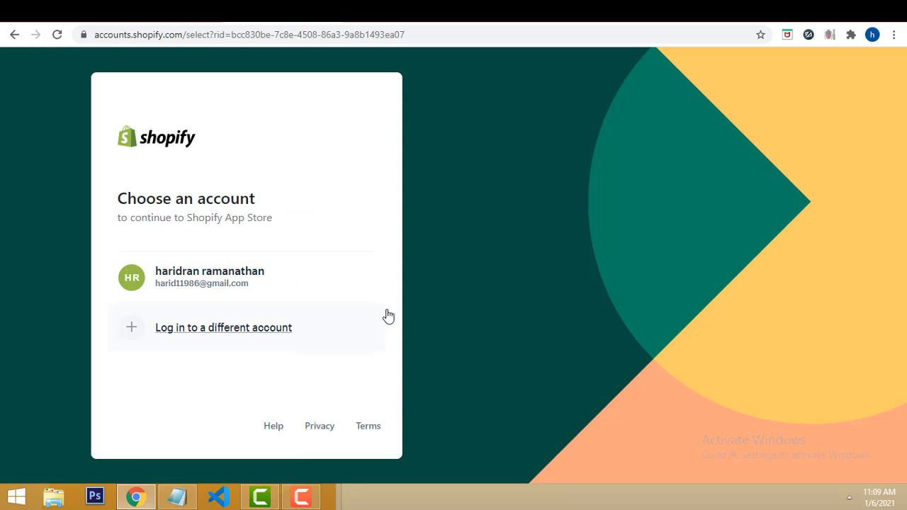
click(221, 280)
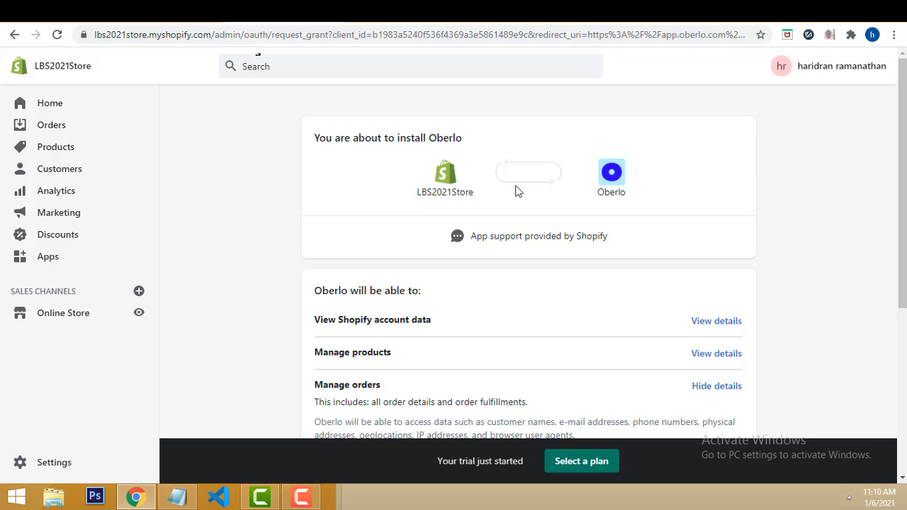
- Review Oberlo's requested permissions, install the app in LBS2021Store and dismiss the welcome message on the Oberlo dashboard
scroll(772, 279, down, 4)
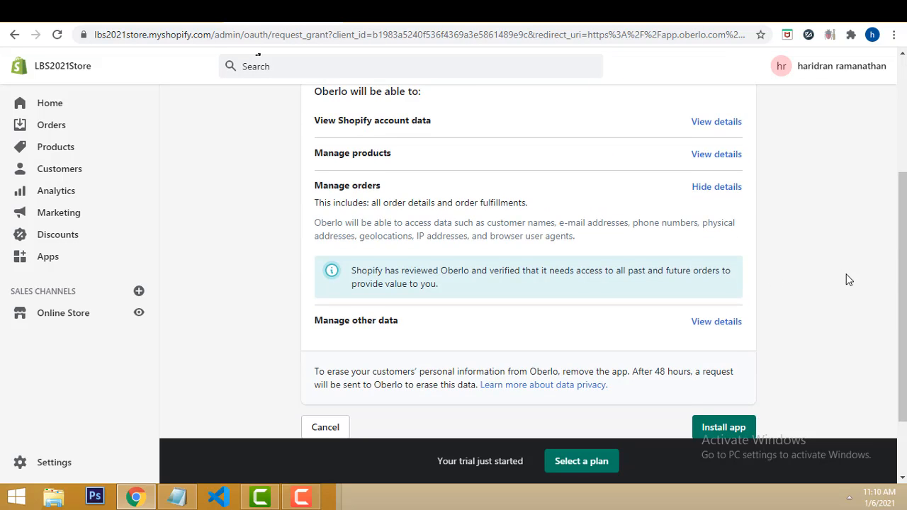
click(731, 348)
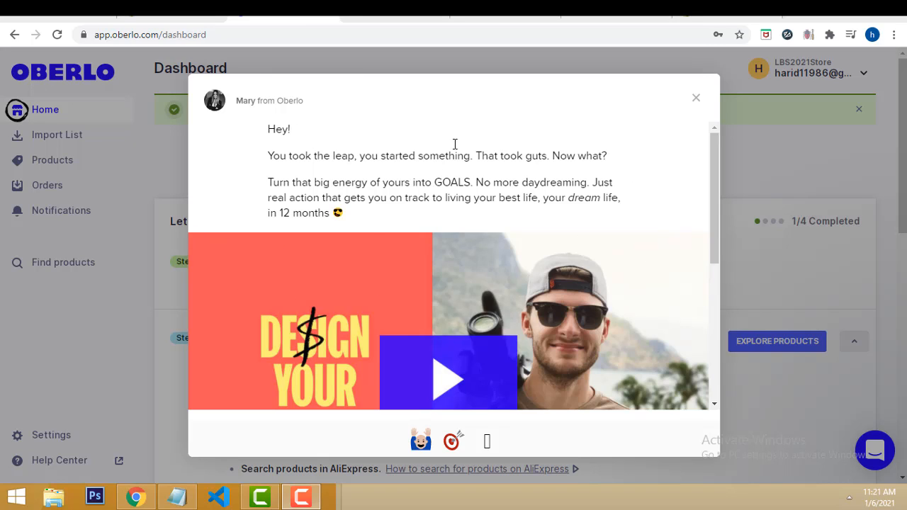
click(697, 100)
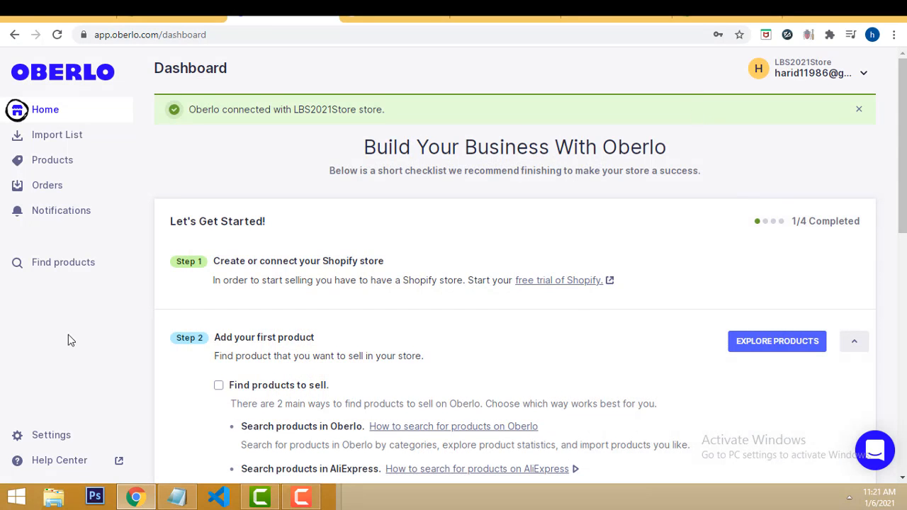
- In Oberlo's general settings, set the auto update for products no longer available to Set Quantity To Zero with Notify Me enabled
click(48, 440)
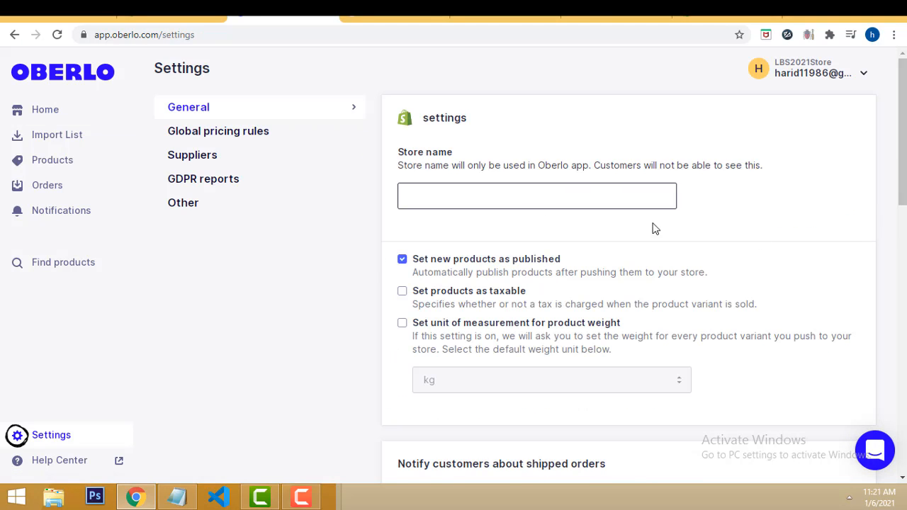
scroll(842, 246, down, 5)
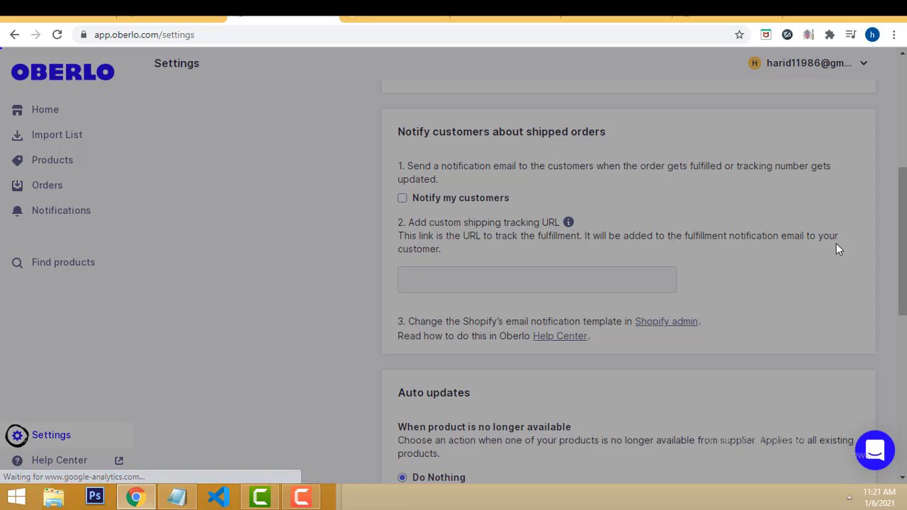
click(245, 107)
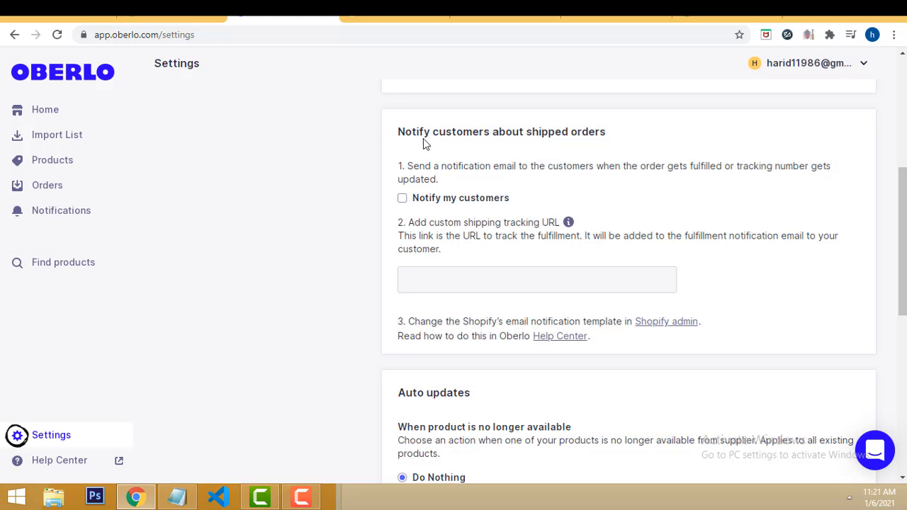
scroll(596, 199, down, 2)
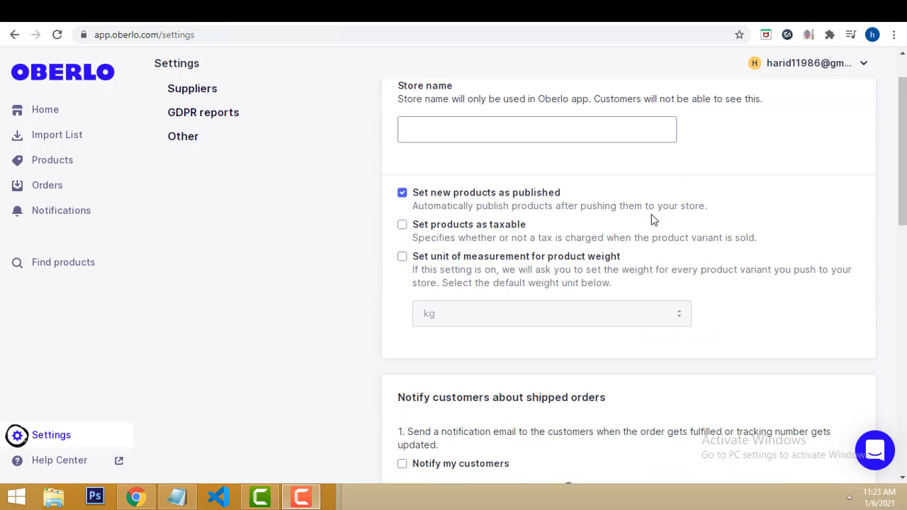
scroll(355, 348, down, 5)
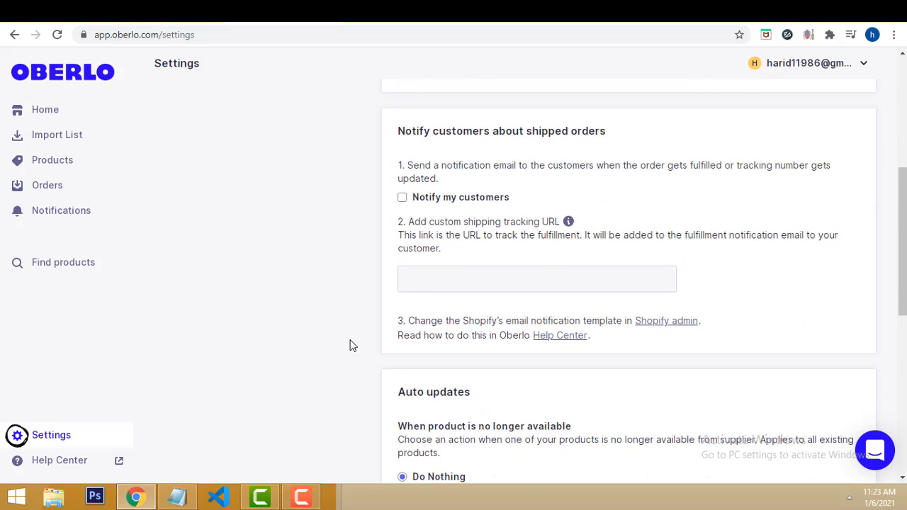
scroll(462, 259, down, 1)
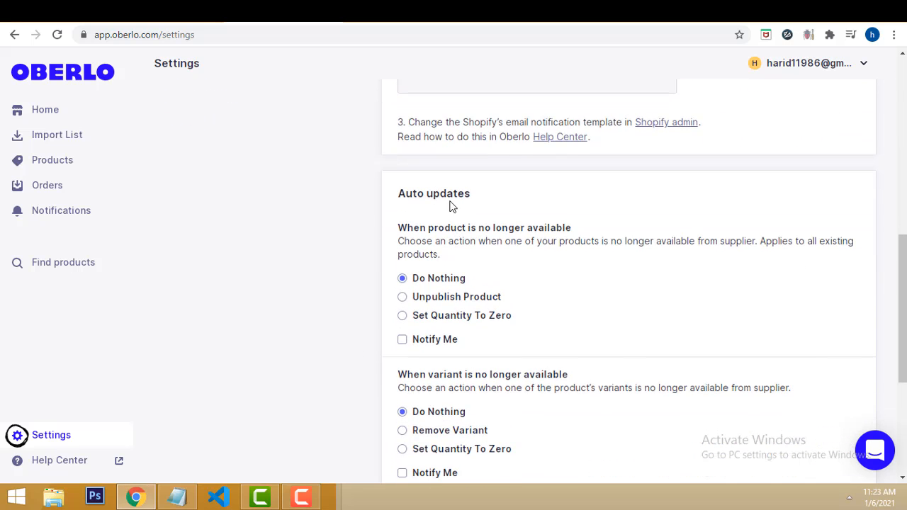
scroll(450, 205, down, 1)
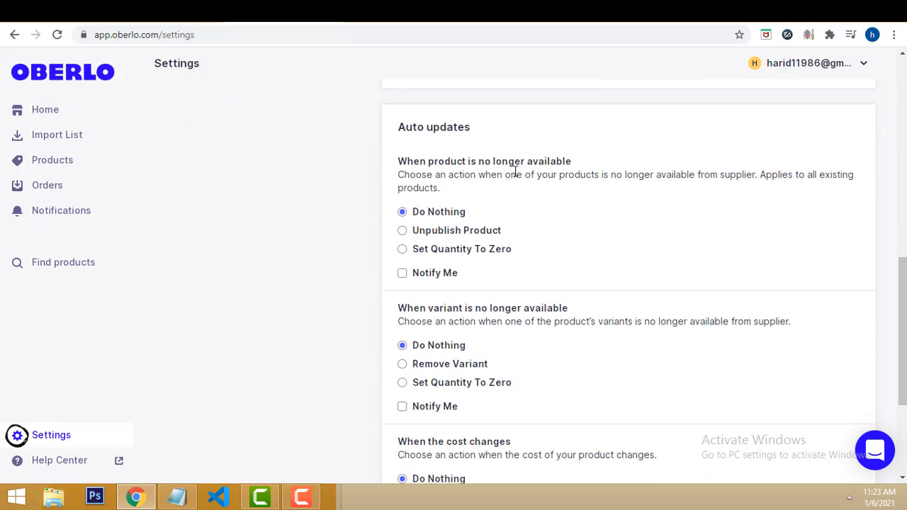
click(403, 250)
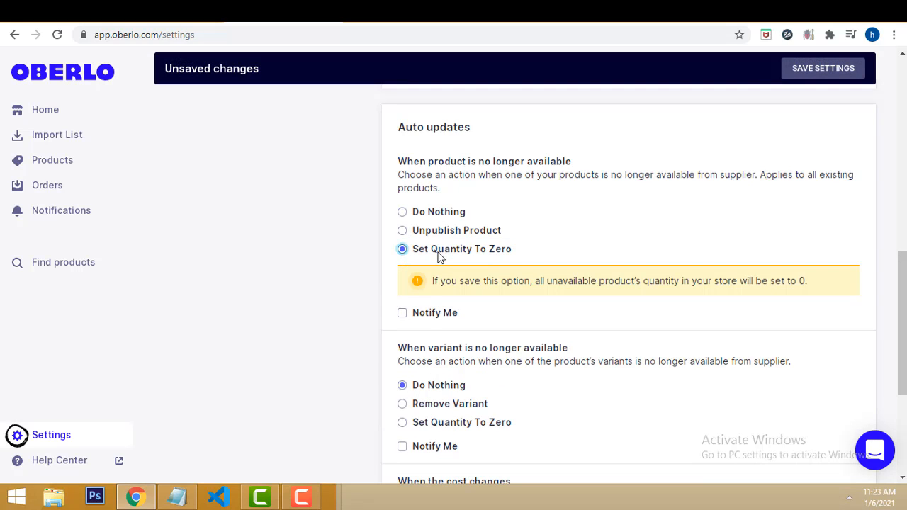
click(402, 313)
- Set the auto update for variants no longer available to Set Quantity To Zero and enable Notify Me
scroll(586, 301, down, 1)
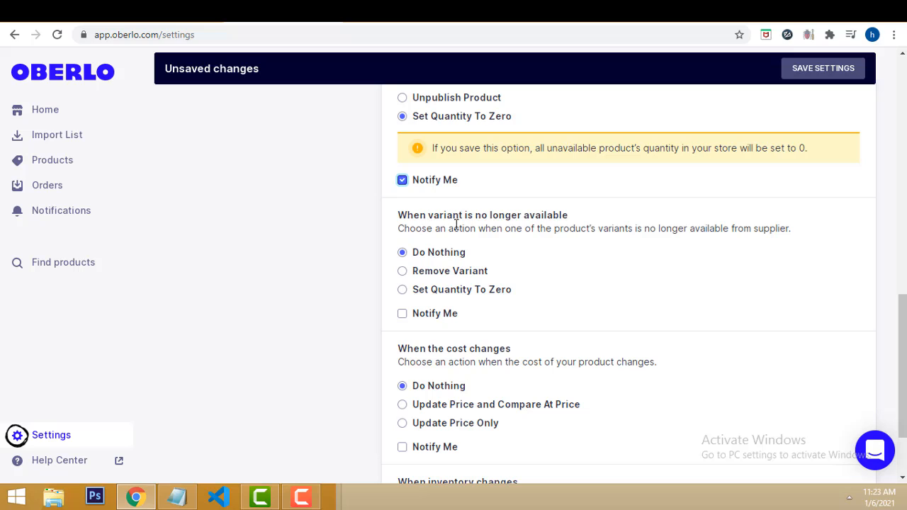
click(402, 292)
click(403, 319)
- Enable Notify Me for cost changes, set inventory changes to Update Automatically, and save the settings
scroll(652, 291, down, 2)
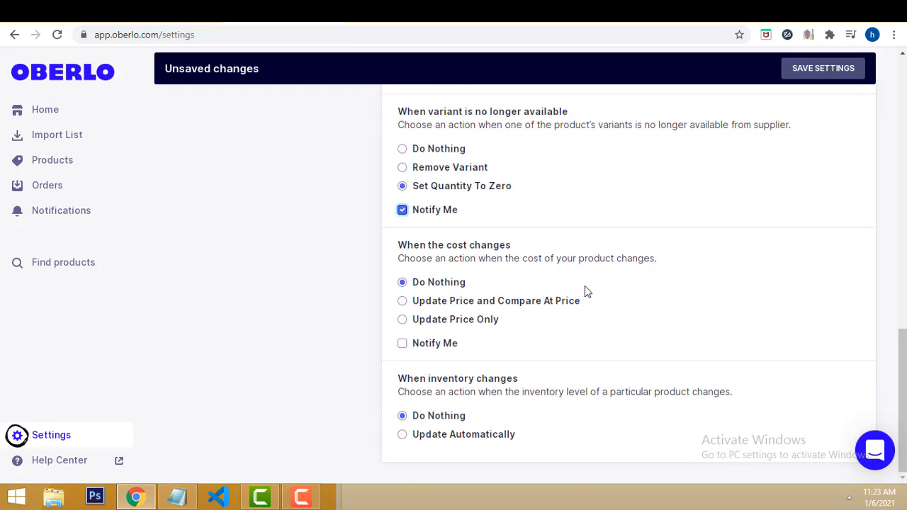
click(402, 344)
click(403, 435)
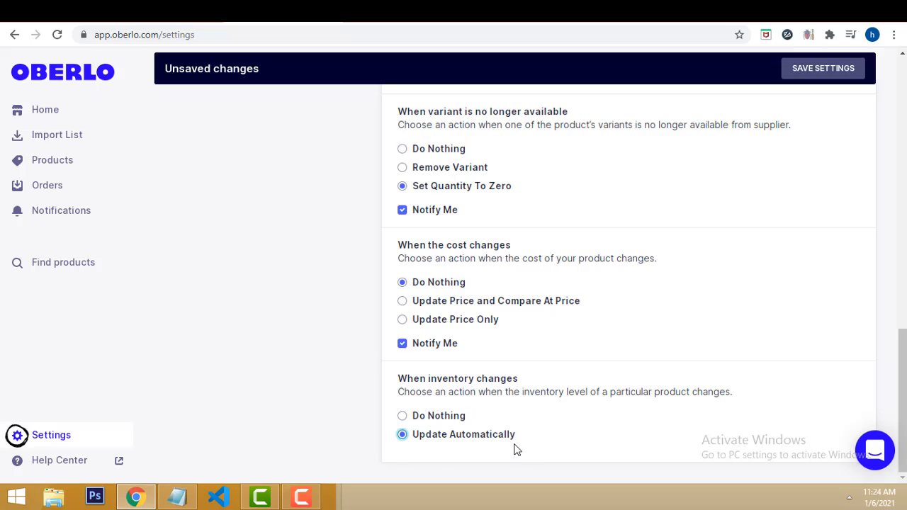
click(830, 73)
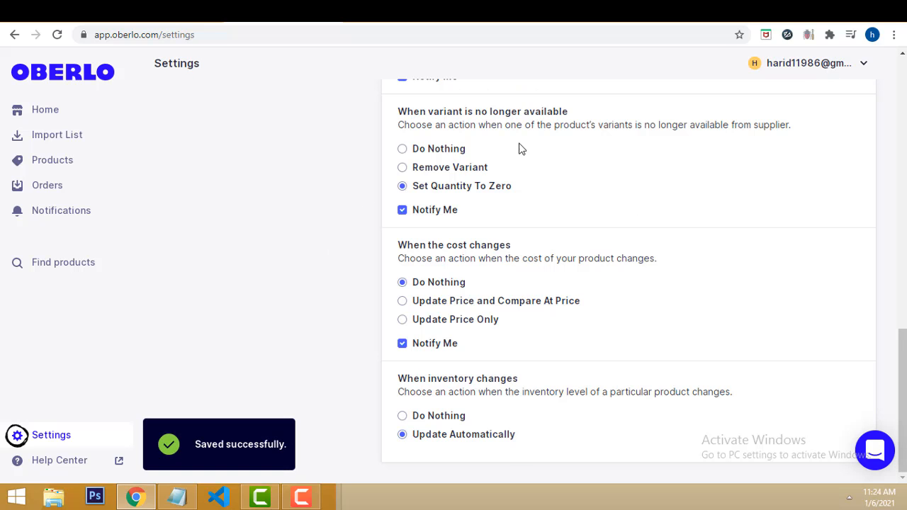
scroll(455, 223, up, 2)
scroll(456, 259, up, 2)
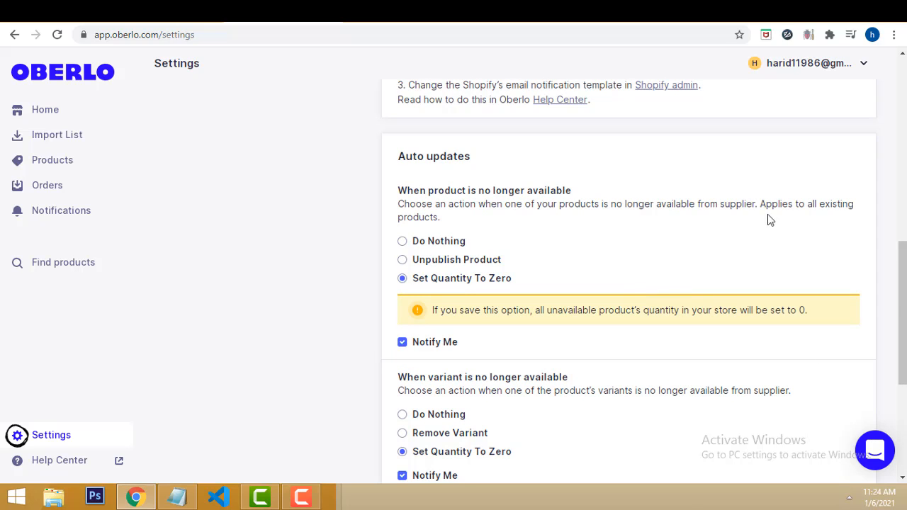
scroll(498, 399, up, 1)
scroll(573, 308, up, 2)
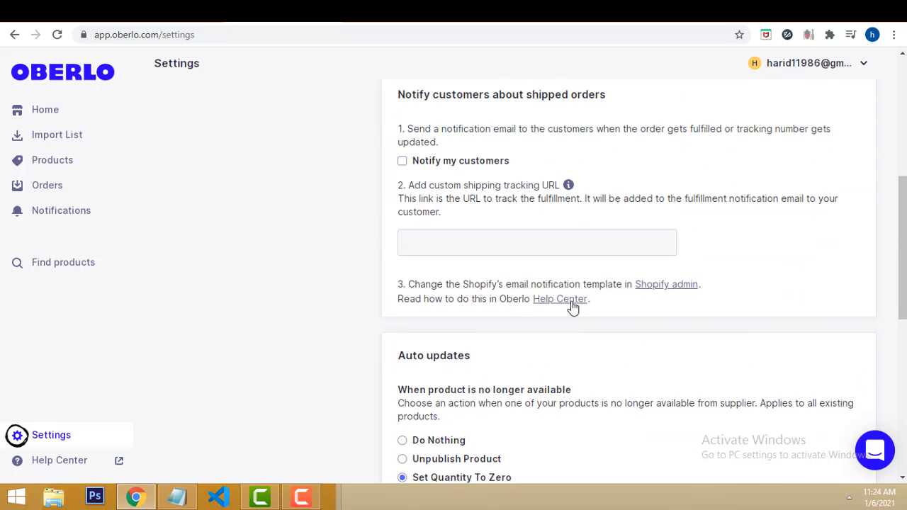
scroll(571, 334, down, 5)
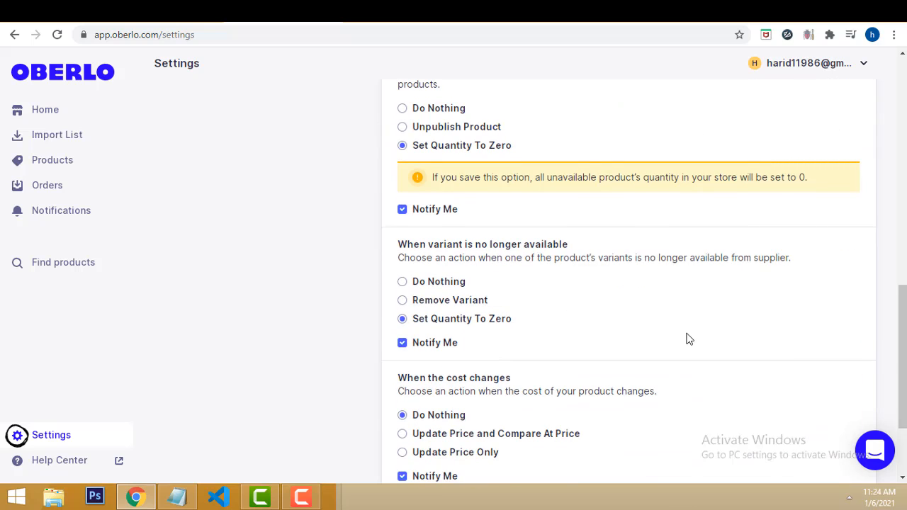
scroll(637, 255, down, 2)
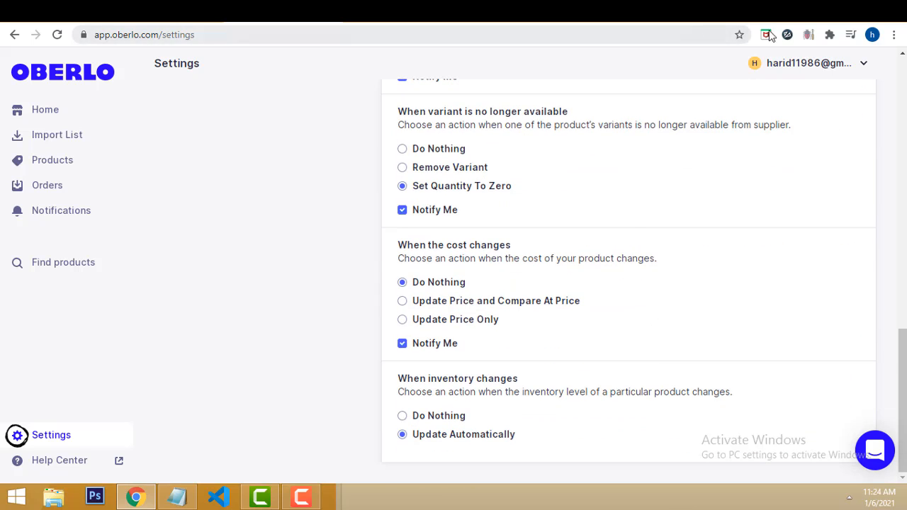
- In a new browser tab, search Google for chrome web store and open the Chrome Web Store
click(809, 20)
text(g)
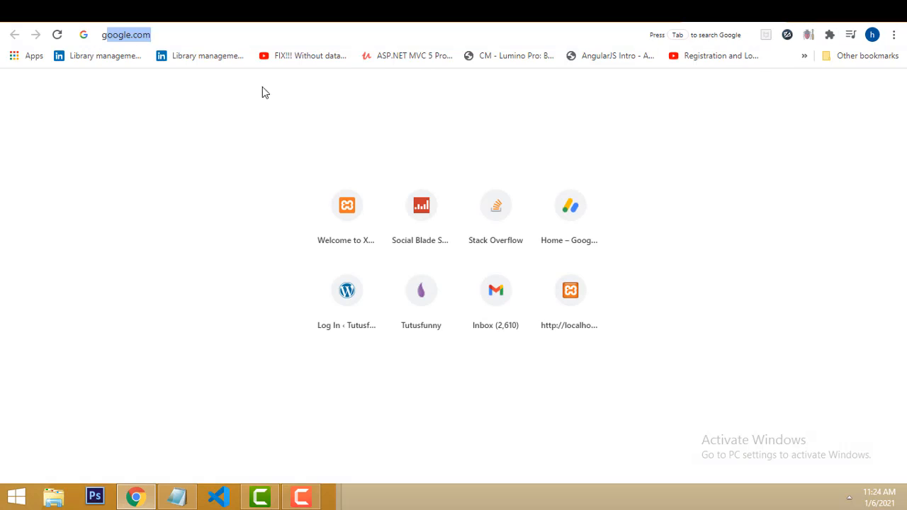
key(Return)
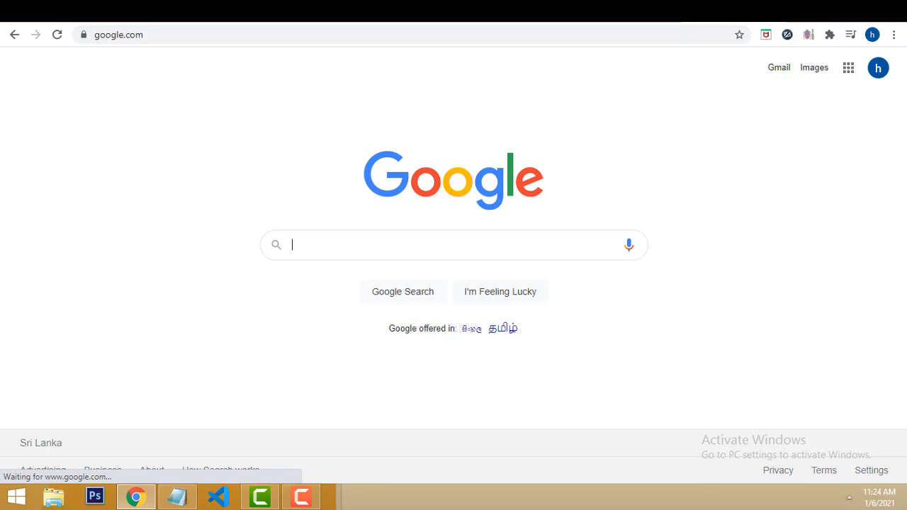
text(c)
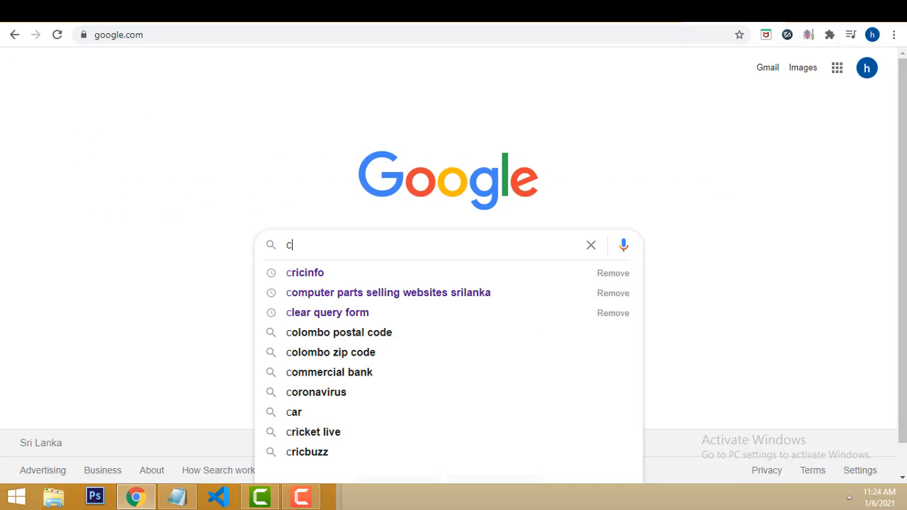
text(hrome)
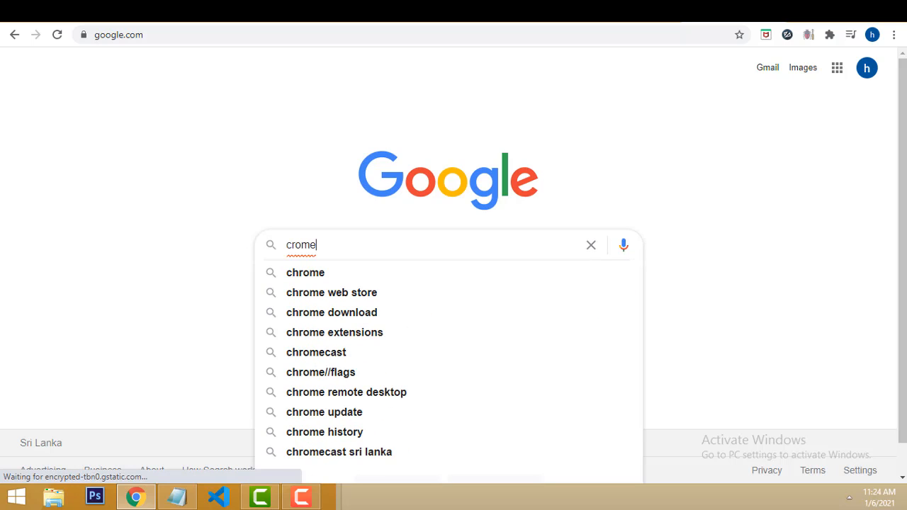
key(Down)
key(Down)
key(Down)
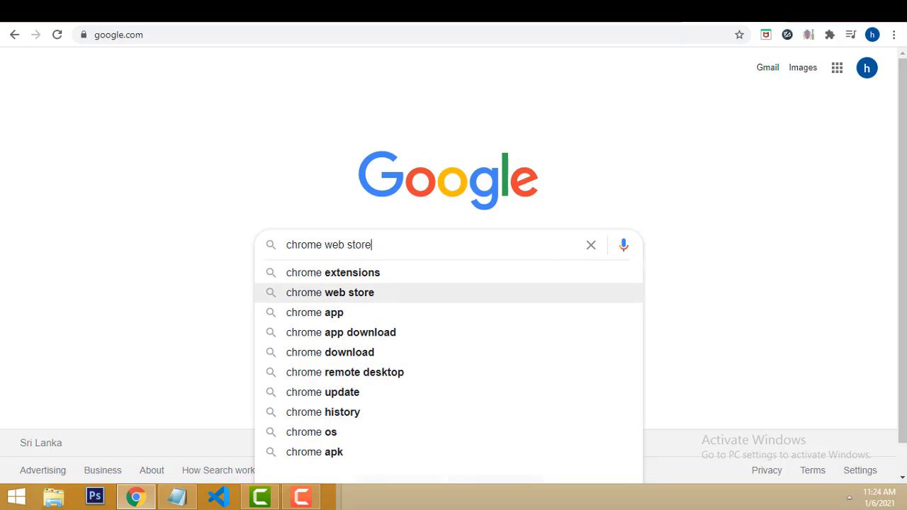
key(Return)
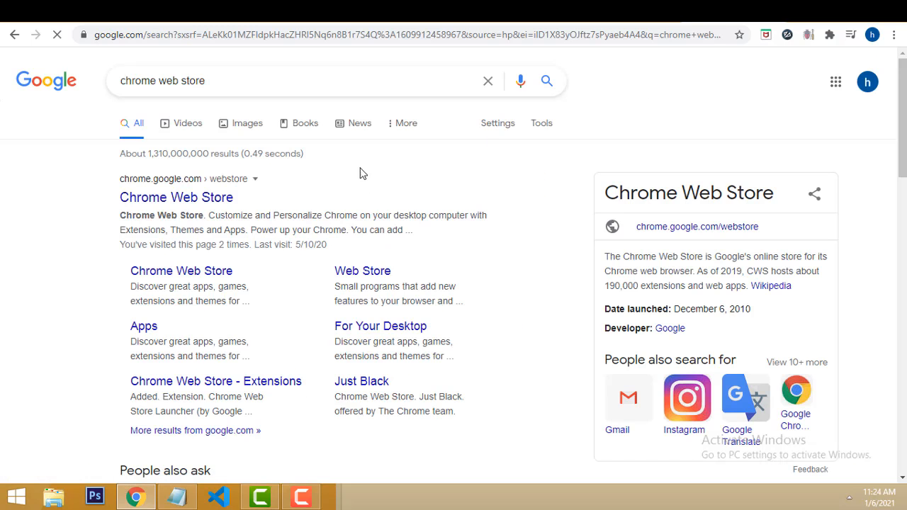
click(224, 200)
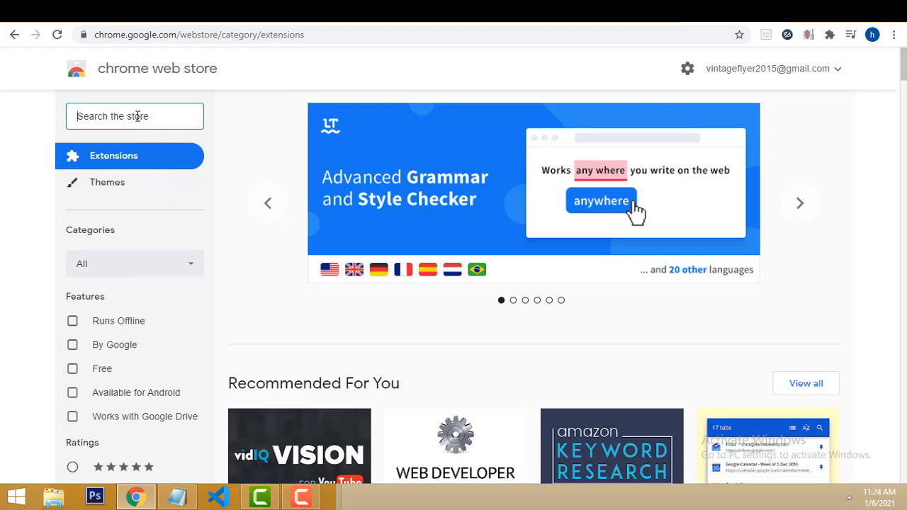
- Search the Chrome Web Store for oberlo
click(137, 116)
text(ob)
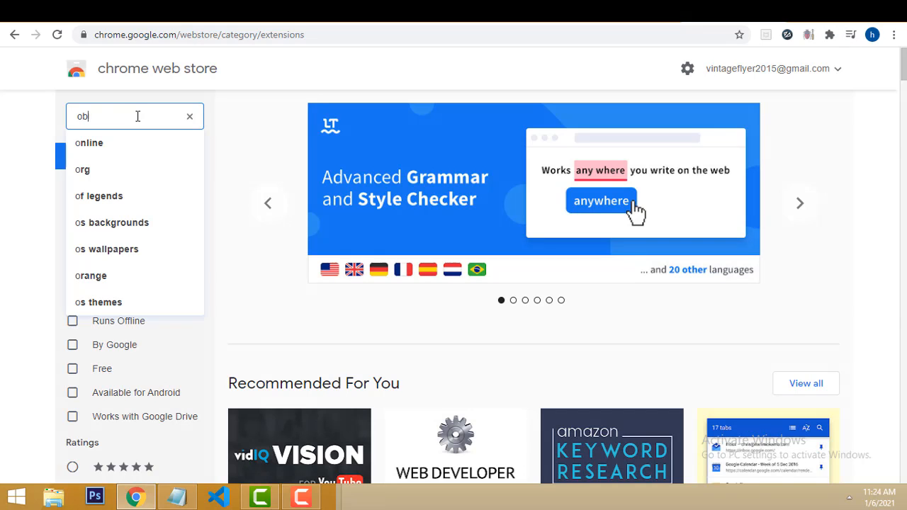
text(erl)
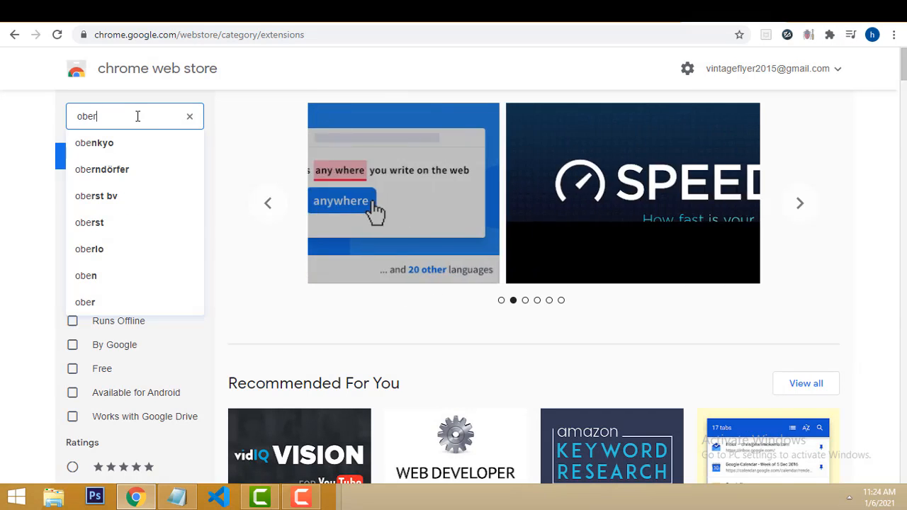
text(o)
key(Return)
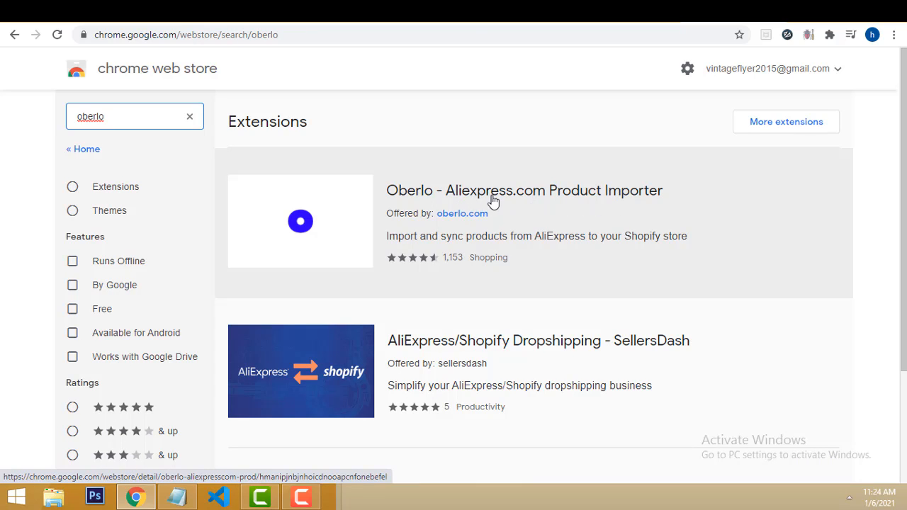
- Open the Oberlo - Aliexpress.com Product Importer listing and add the extension to Chrome
click(468, 198)
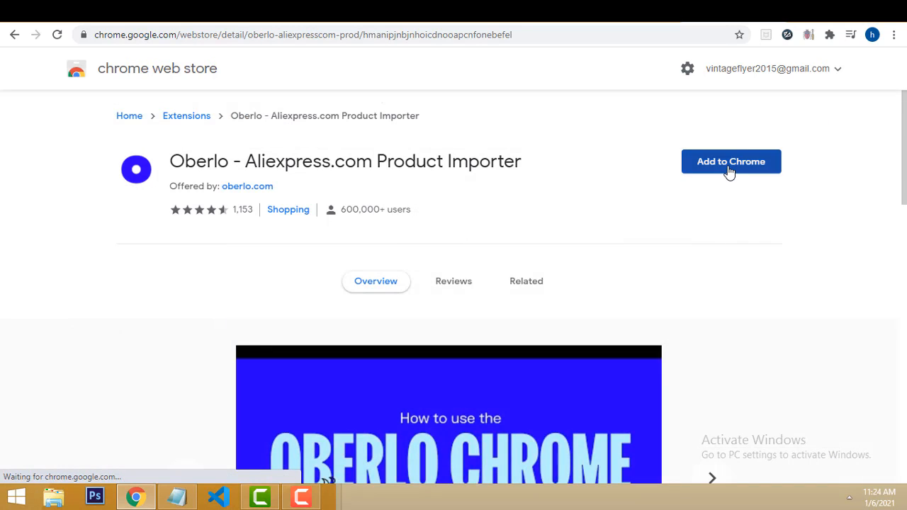
click(727, 170)
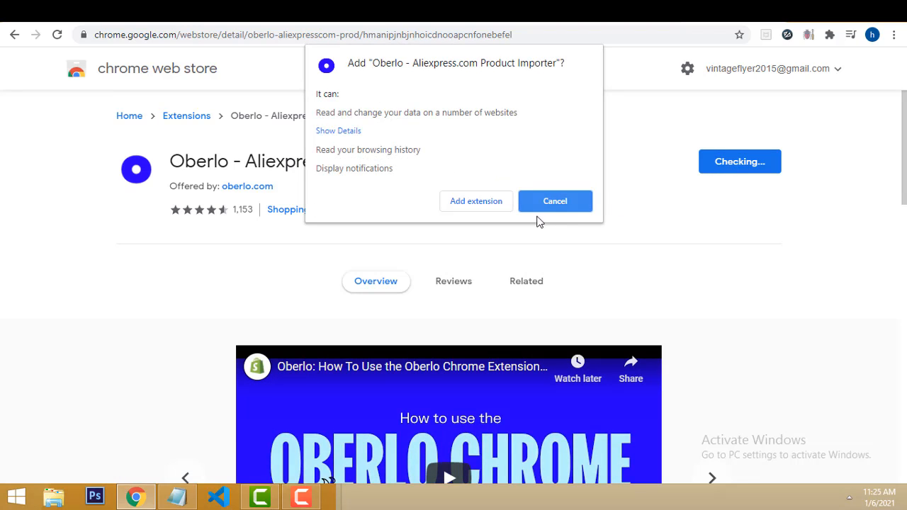
click(473, 204)
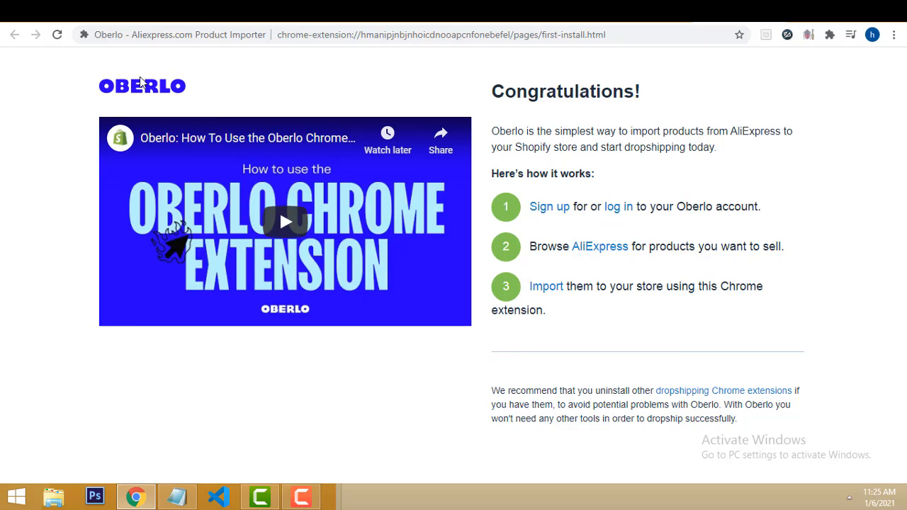
click(56, 35)
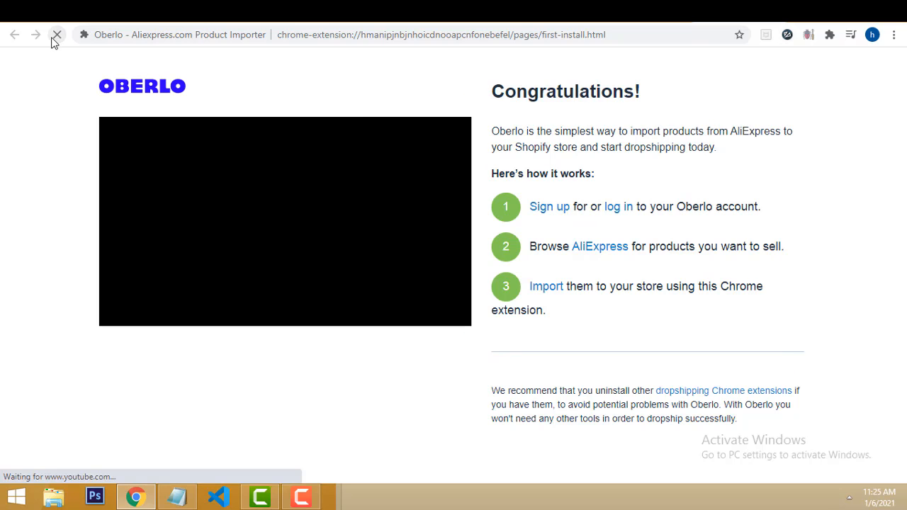
- Search Google for aliexpress and open the AliExpress website
click(633, 37)
text(g)
key(Return)
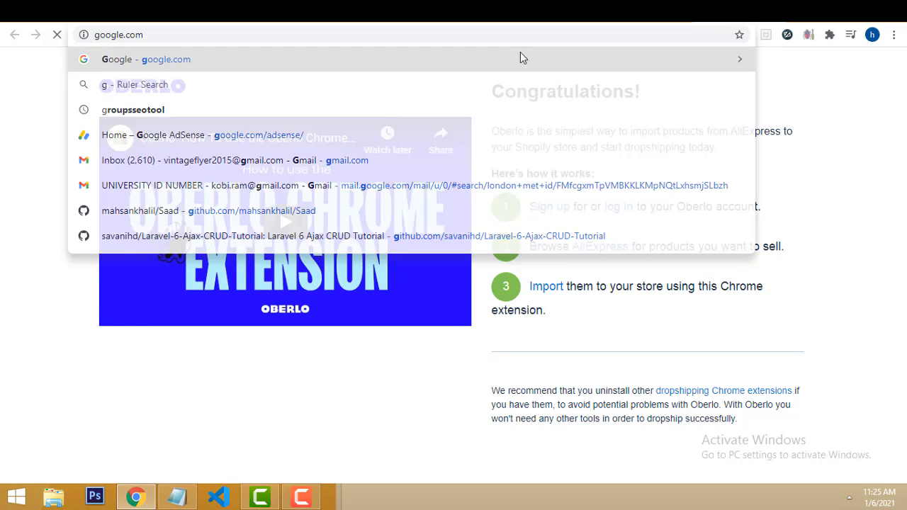
click(470, 247)
text(a)
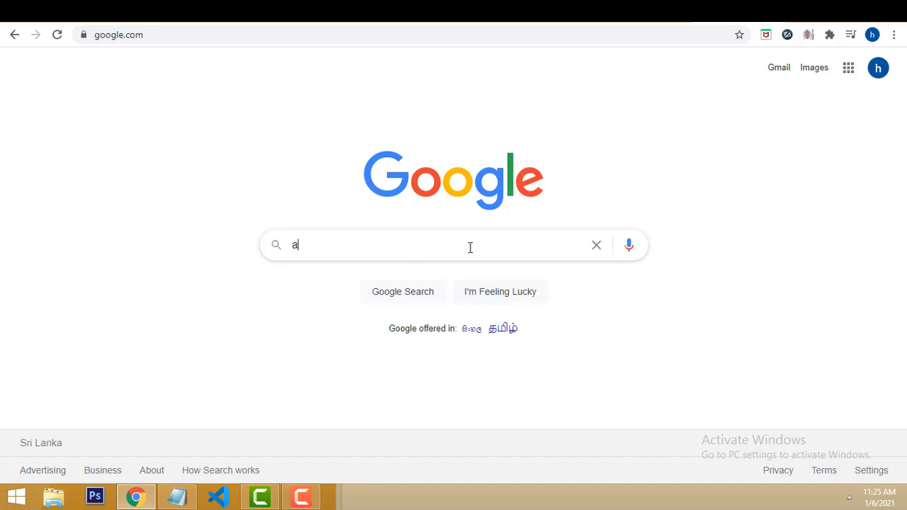
text(liexpre)
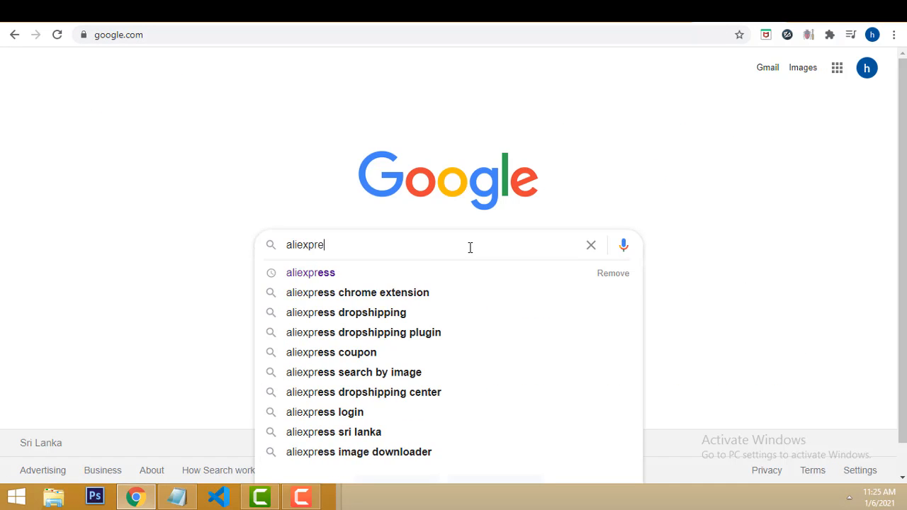
text(ss)
key(Return)
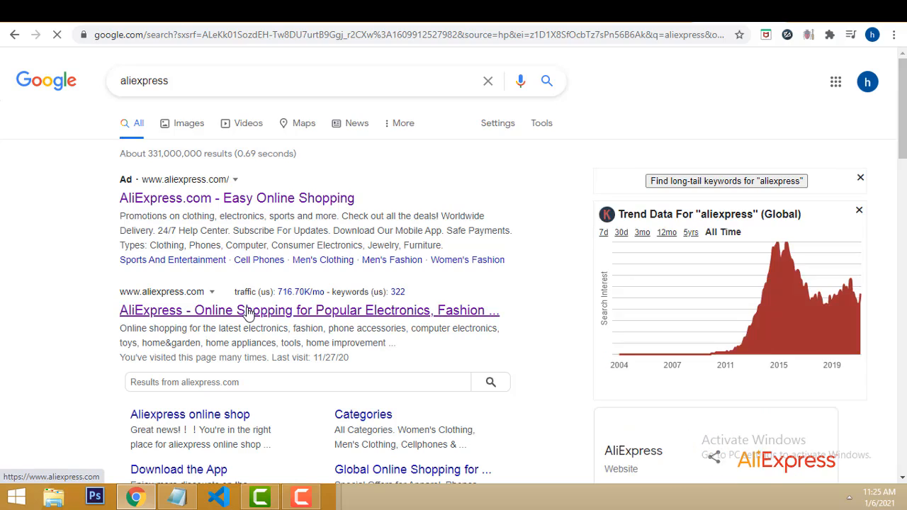
click(248, 311)
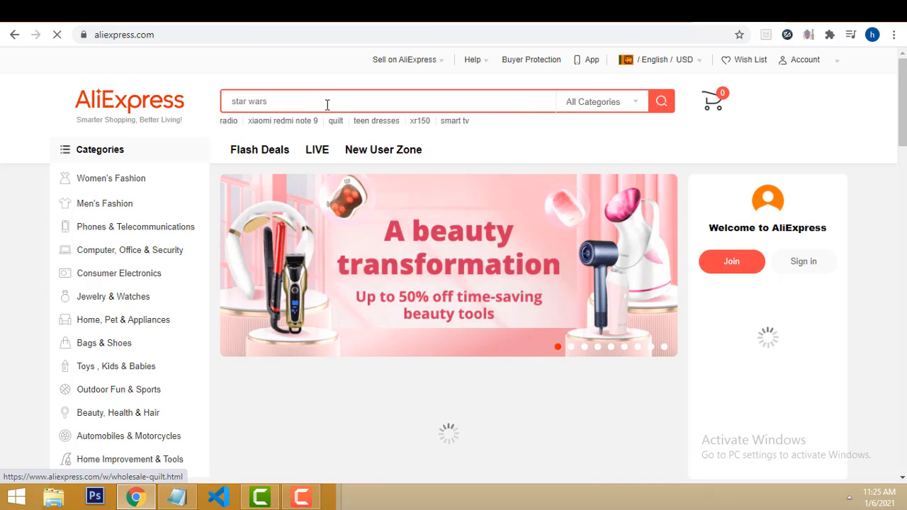
- Search all categories on AliExpress for pendrive
click(326, 104)
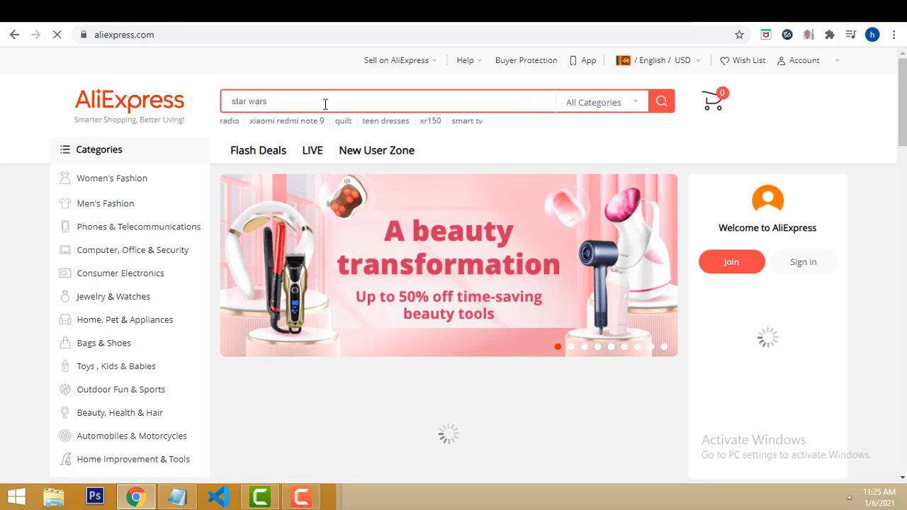
text(pendrive)
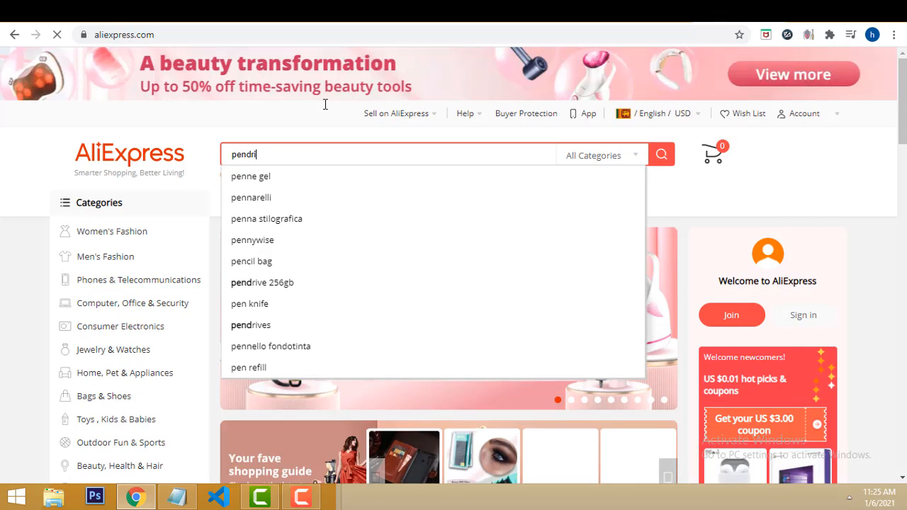
click(659, 159)
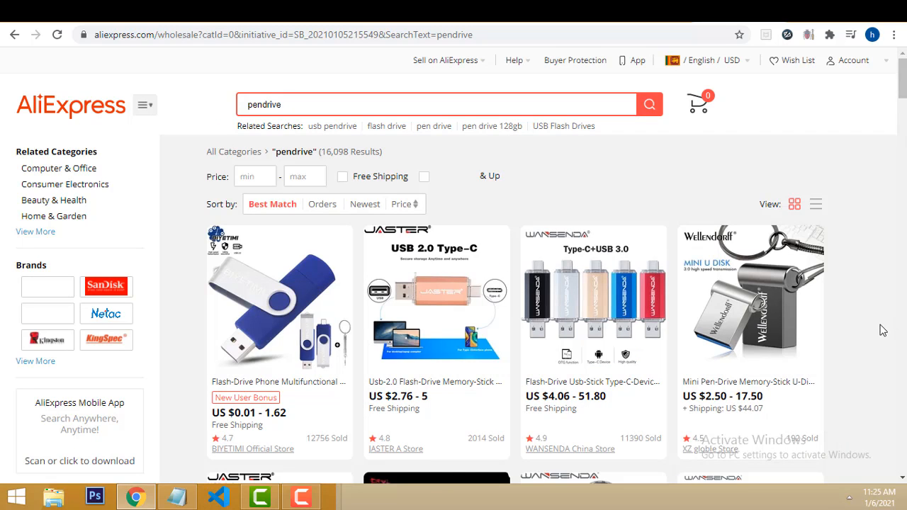
- Browse the pendrive results and add the Wellendorff Mini Pen-Drive Memory-Stick from the first row to Oberlo
scroll(877, 332, down, 1)
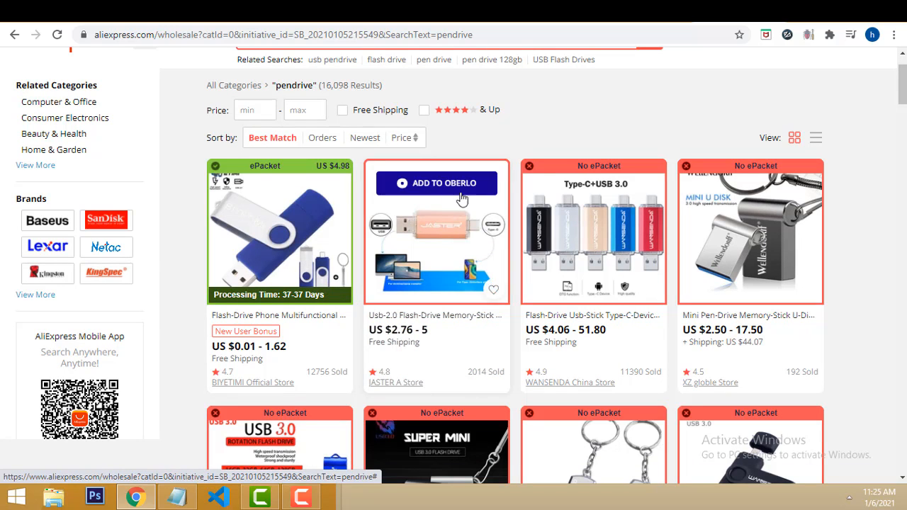
scroll(777, 287, down, 1)
scroll(778, 287, down, 1)
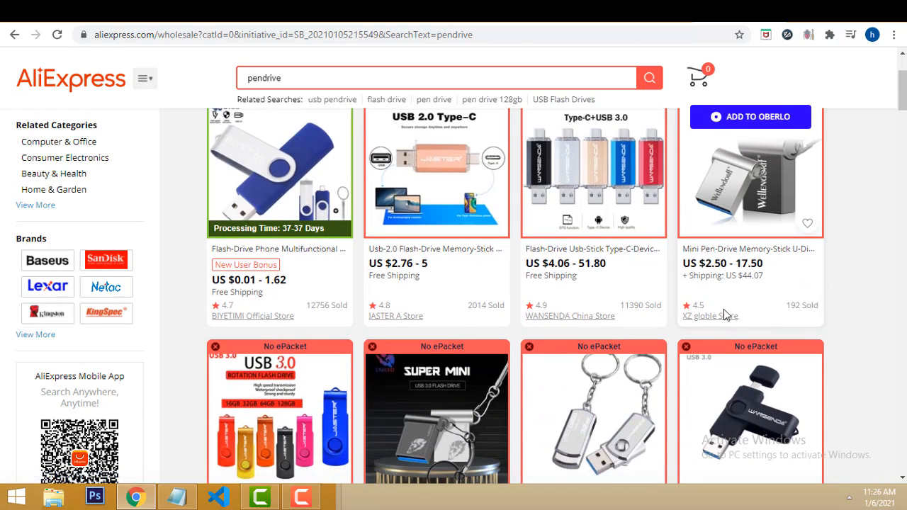
scroll(584, 137, up, 2)
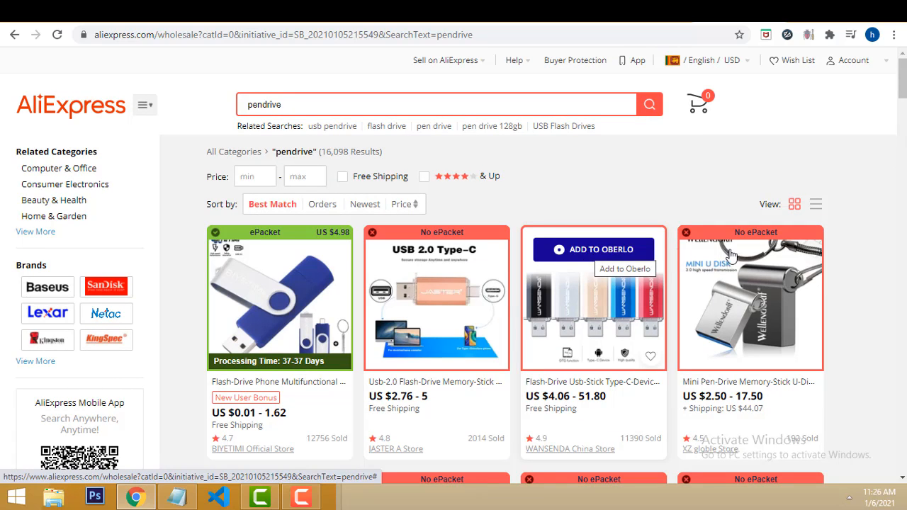
scroll(777, 252, down, 3)
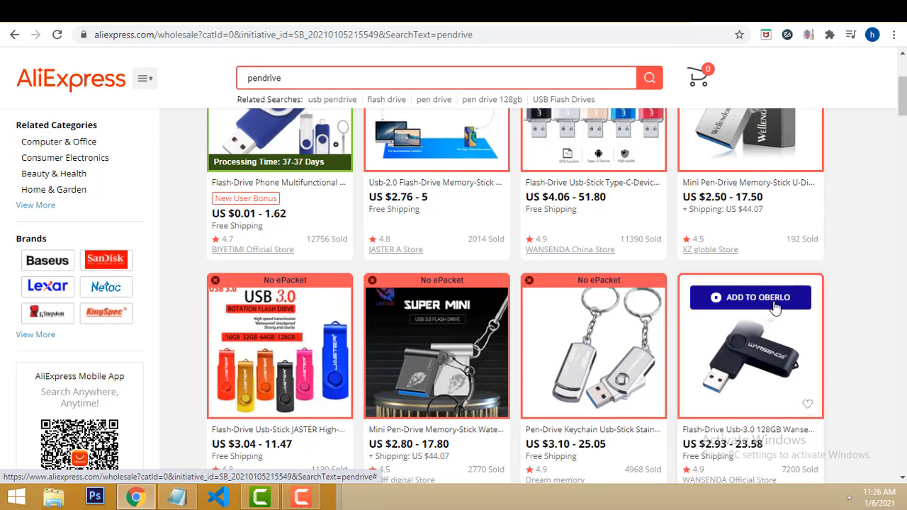
scroll(758, 291, up, 3)
click(751, 254)
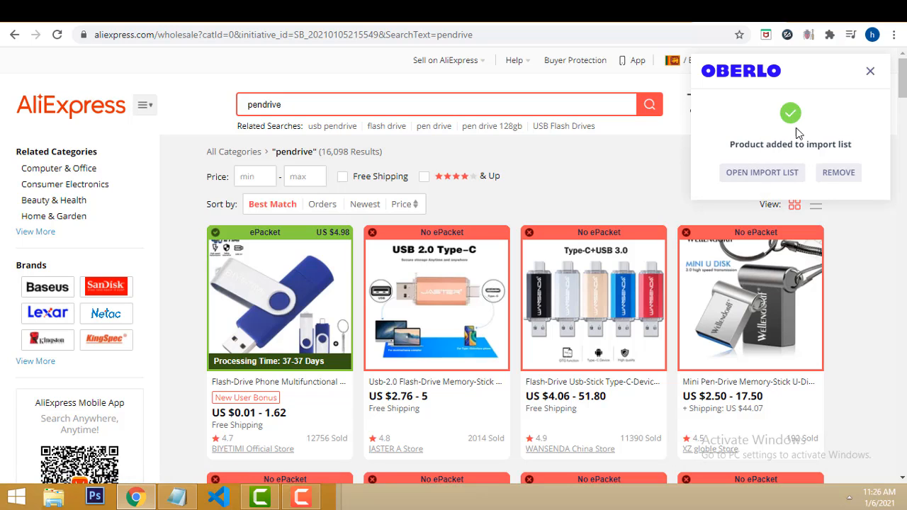
- Open the Oberlo import list and import the mini metal pen drive to the Shopify store
click(771, 175)
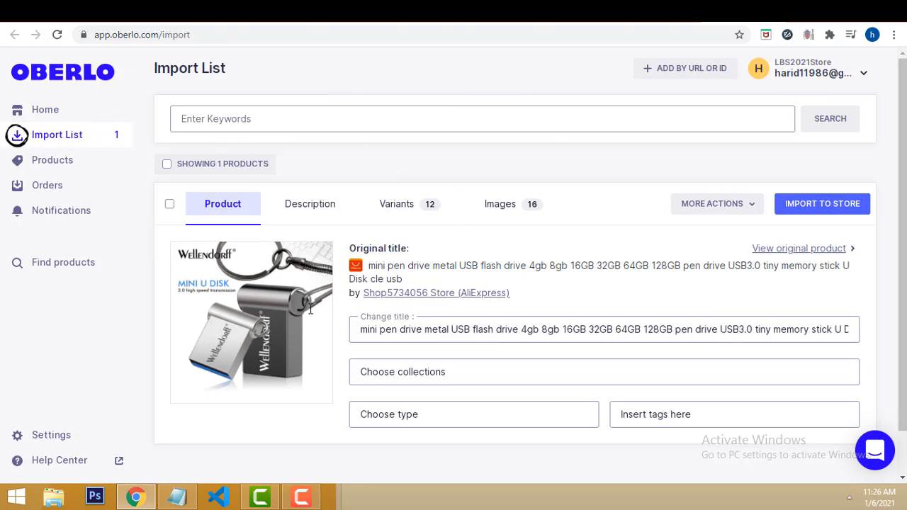
scroll(85, 442, down, 1)
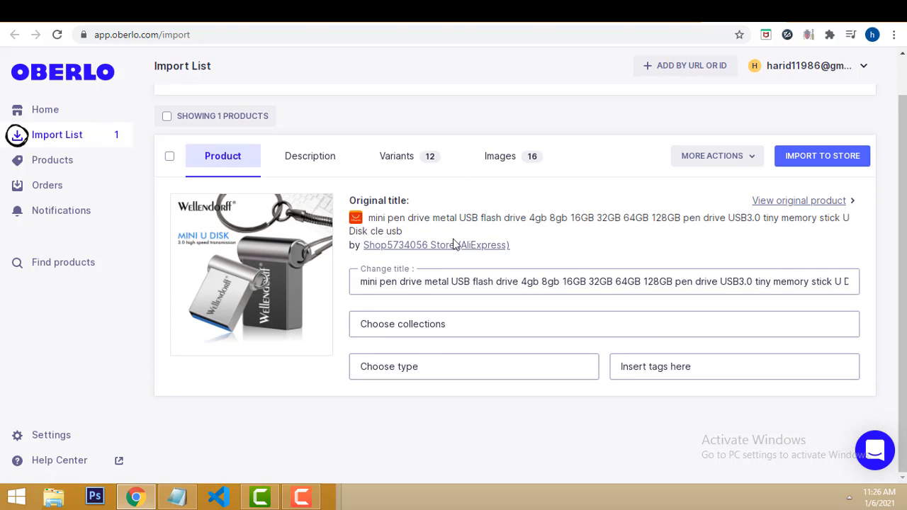
scroll(456, 243, up, 1)
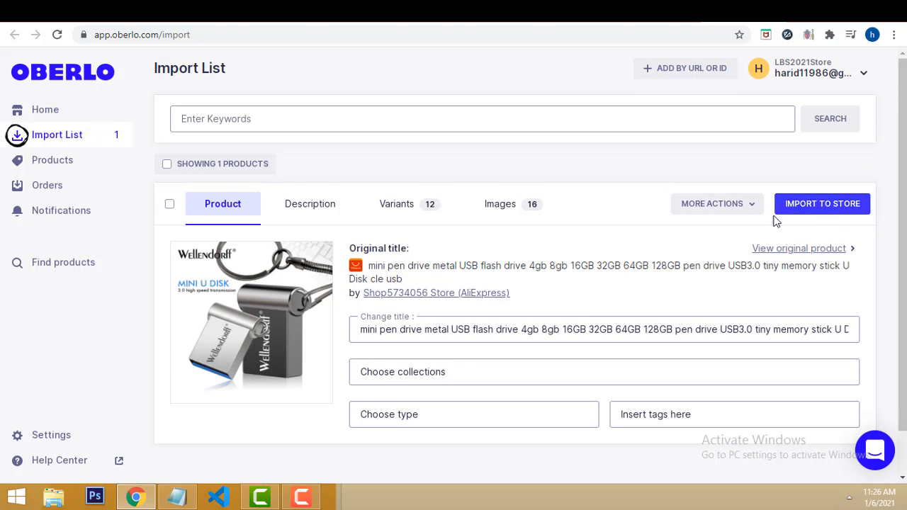
click(824, 205)
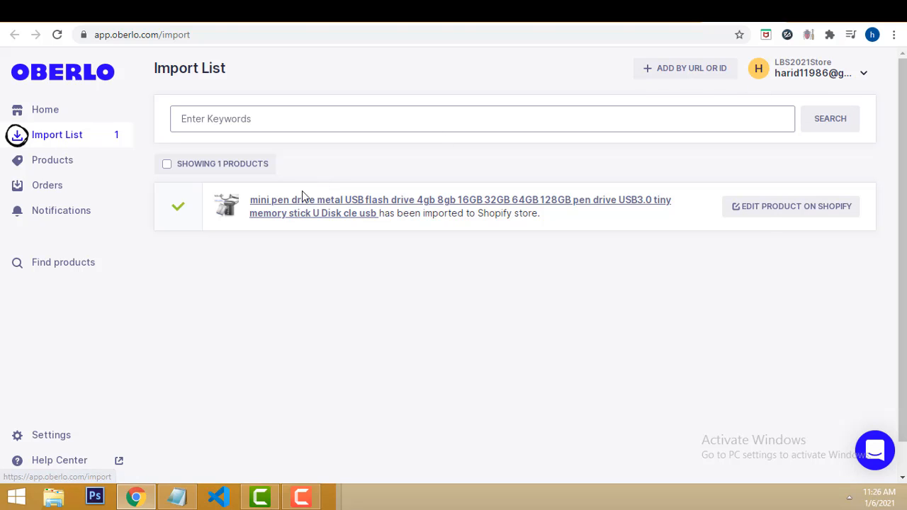
- Open the imported pen drive for editing on Shopify and examine its title, description and media
click(759, 210)
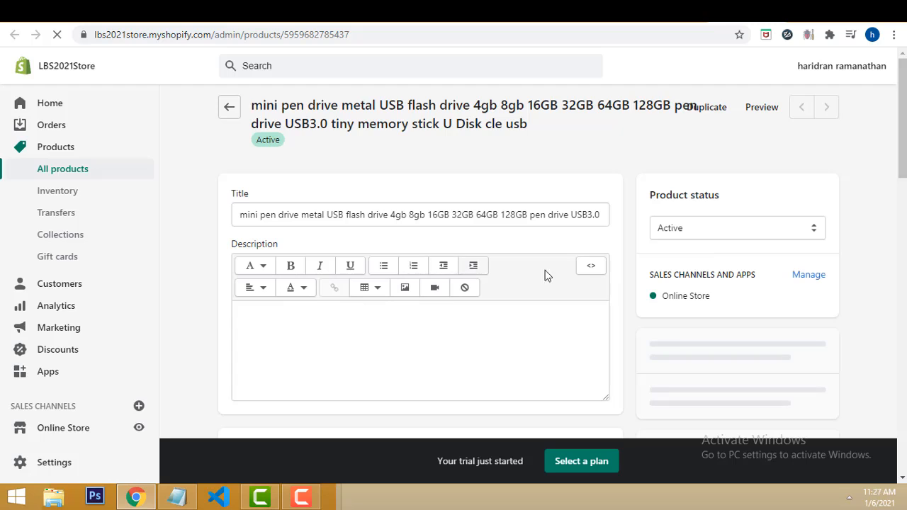
scroll(728, 359, down, 4)
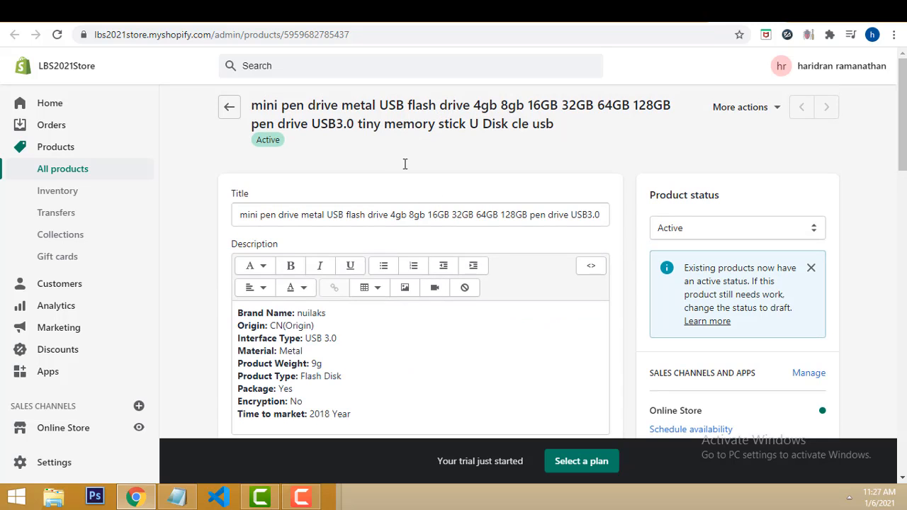
scroll(585, 261, down, 2)
scroll(589, 299, down, 4)
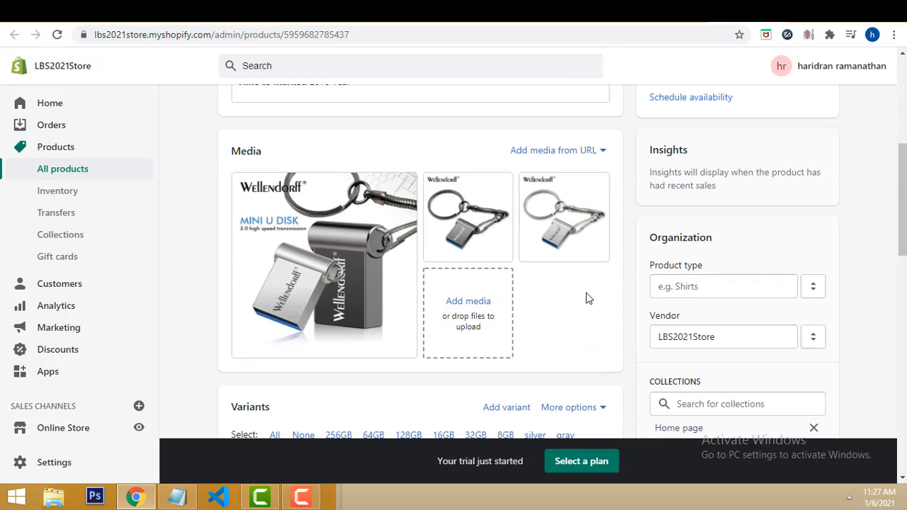
scroll(581, 304, up, 4)
scroll(540, 344, up, 3)
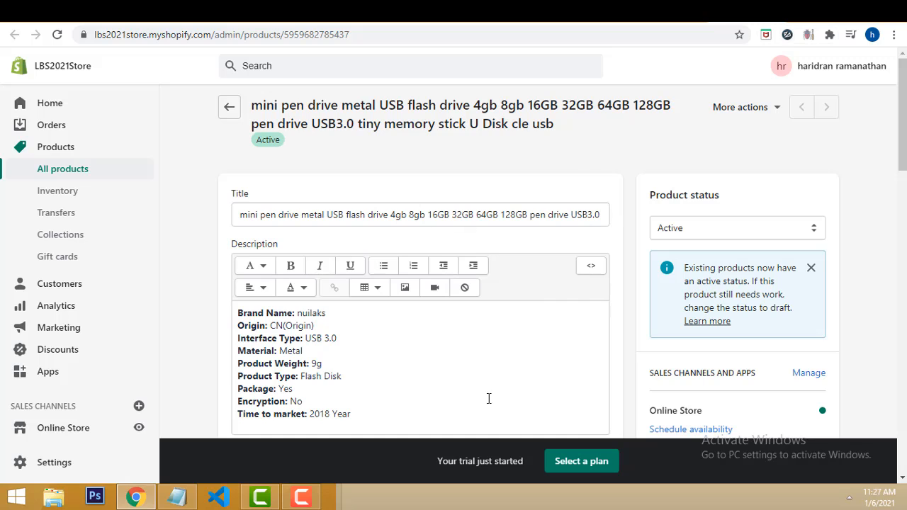
scroll(479, 333, down, 3)
scroll(480, 333, up, 3)
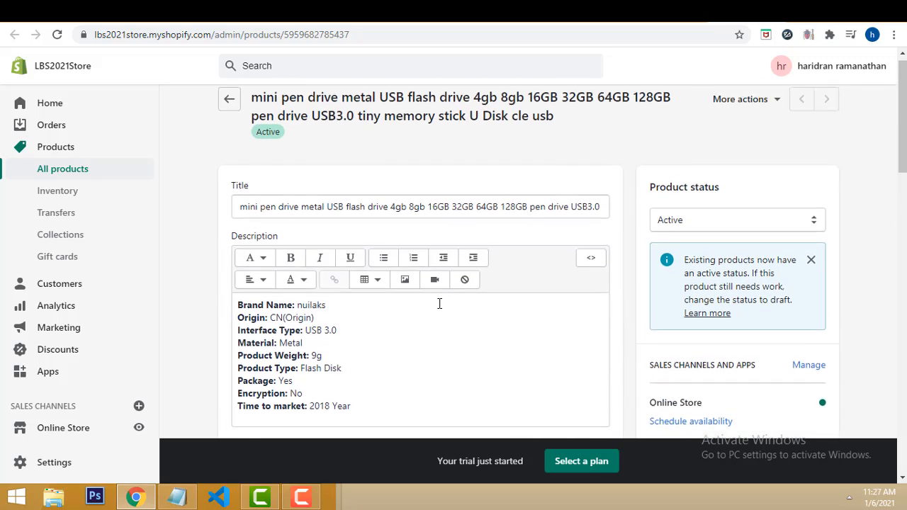
- Examine the pen drive's capacity and colour variants, their prices, the search engine listing preview and the product status
click(242, 214)
scroll(574, 310, down, 9)
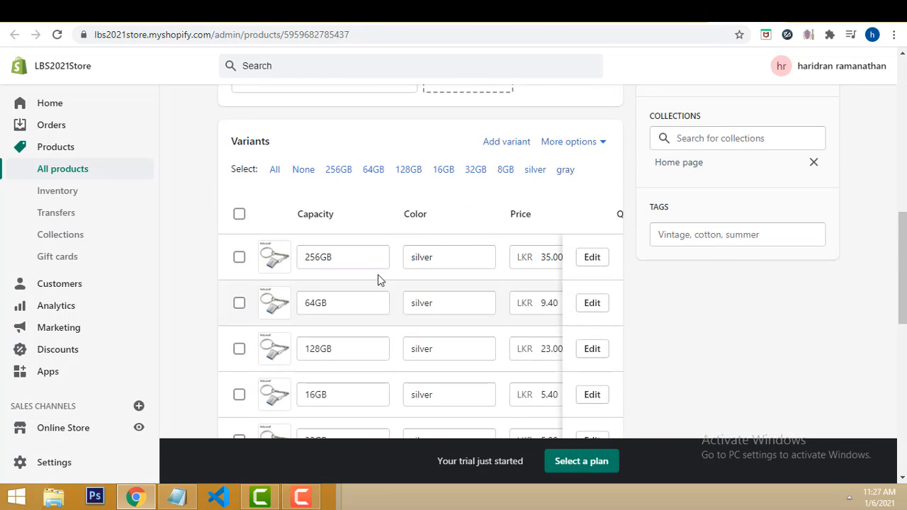
scroll(660, 298, down, 2)
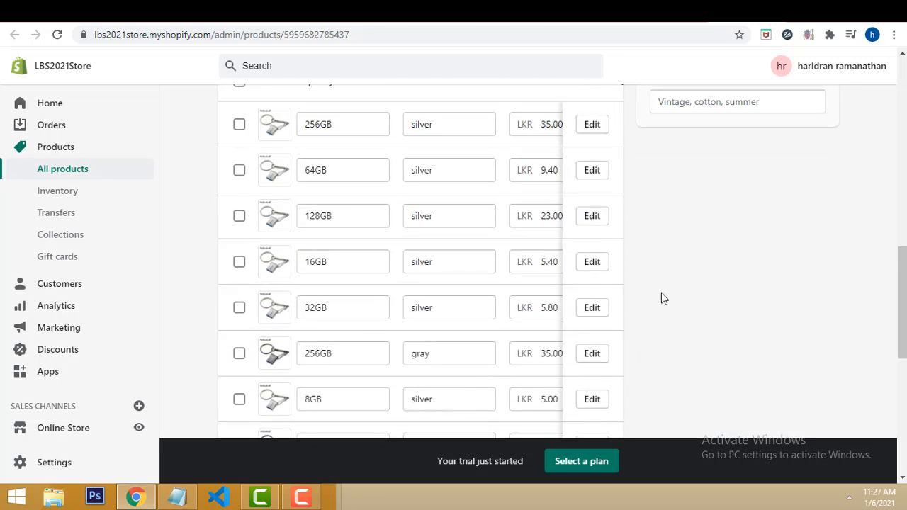
scroll(592, 411, down, 6)
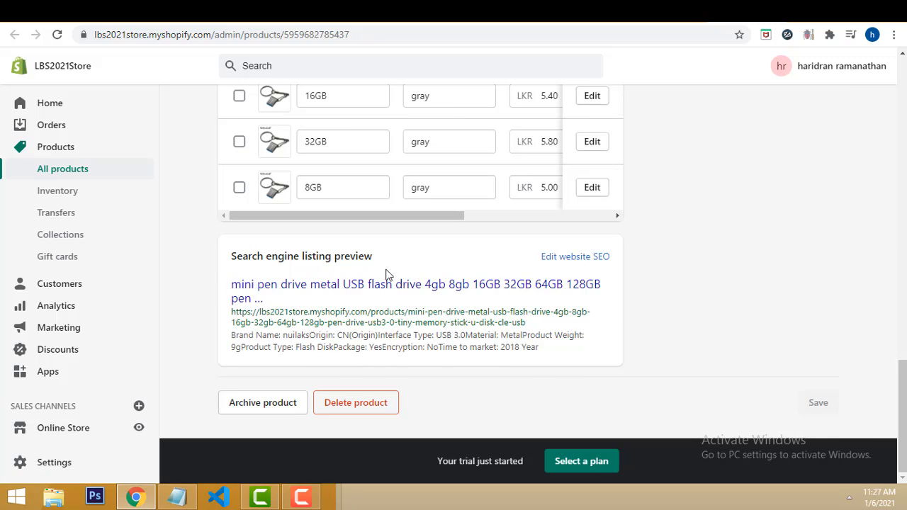
scroll(614, 296, up, 10)
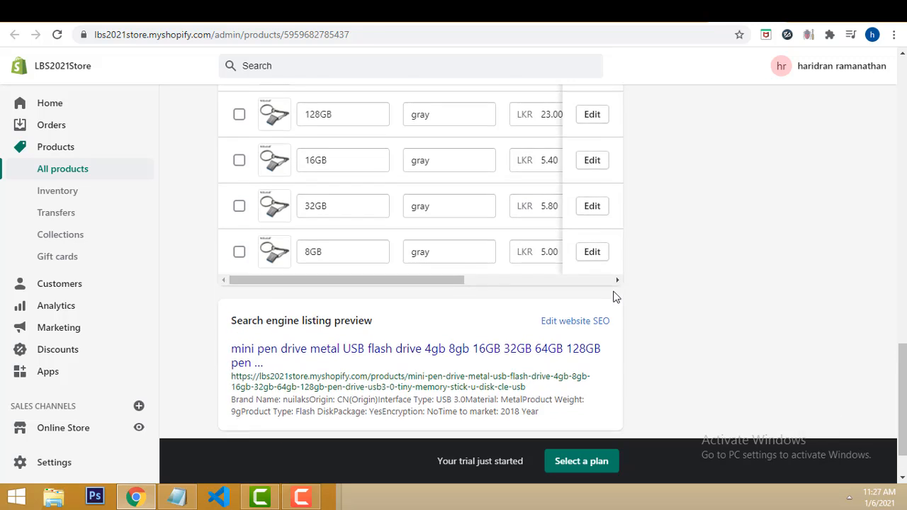
scroll(759, 282, up, 7)
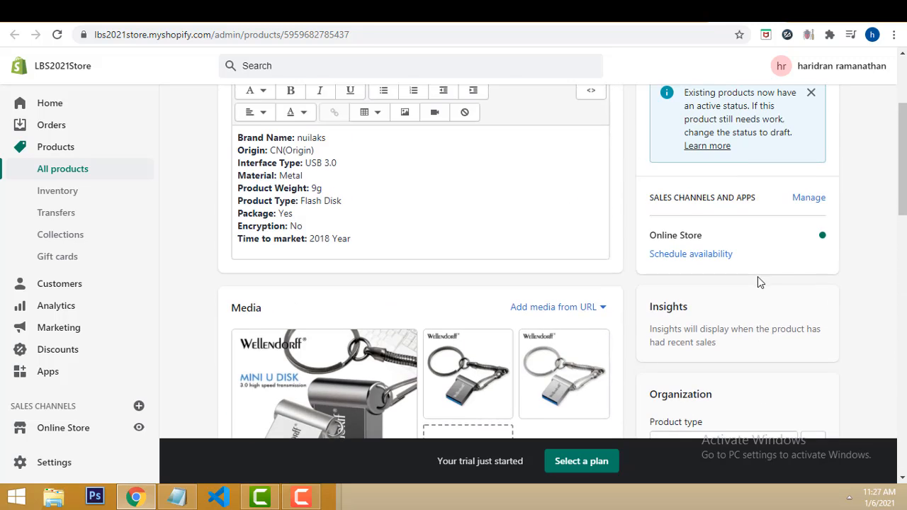
scroll(544, 312, down, 4)
scroll(545, 312, down, 8)
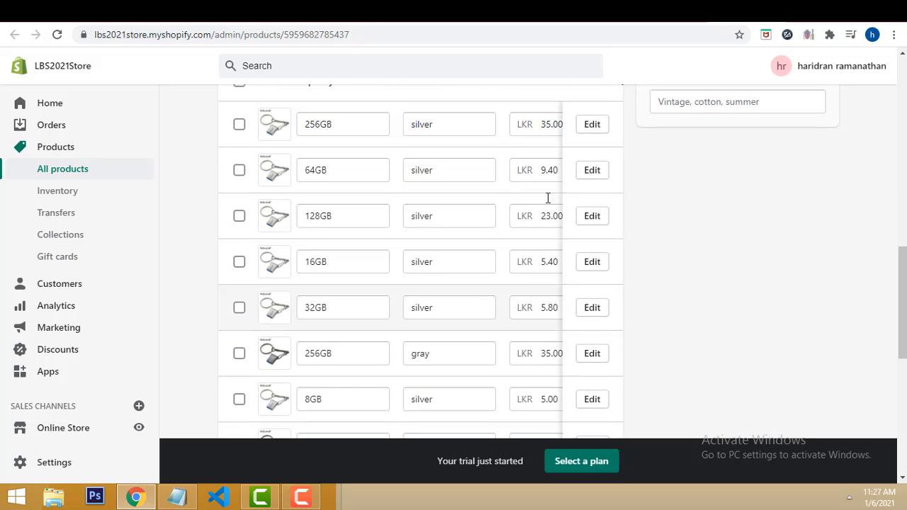
click(551, 123)
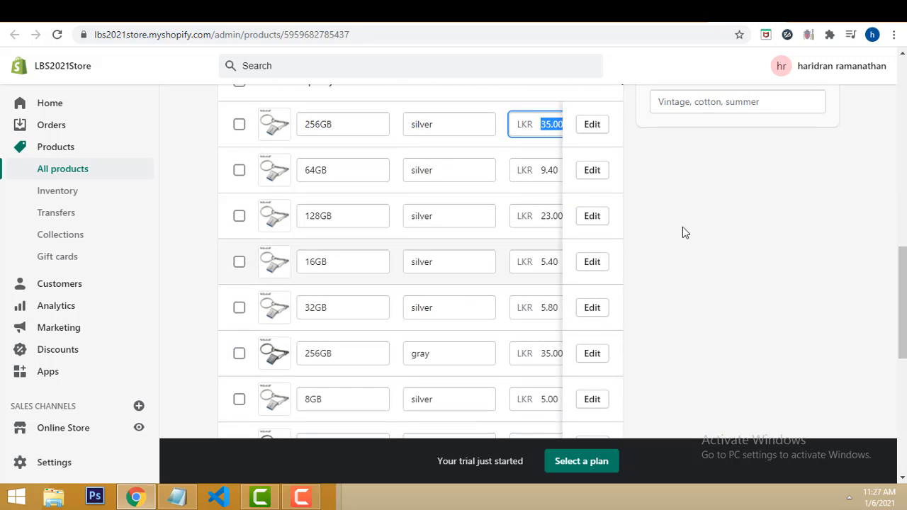
scroll(884, 263, up, 9)
scroll(874, 264, up, 2)
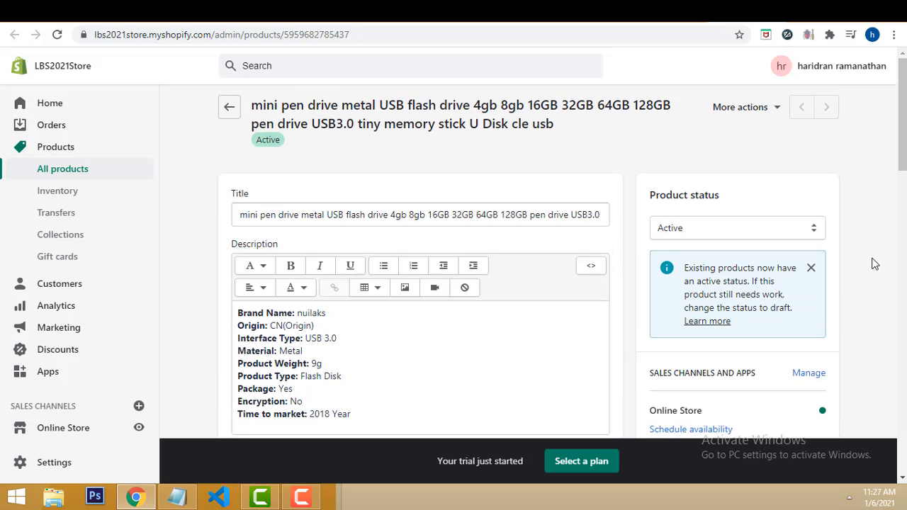
scroll(78, 418, down, 1)
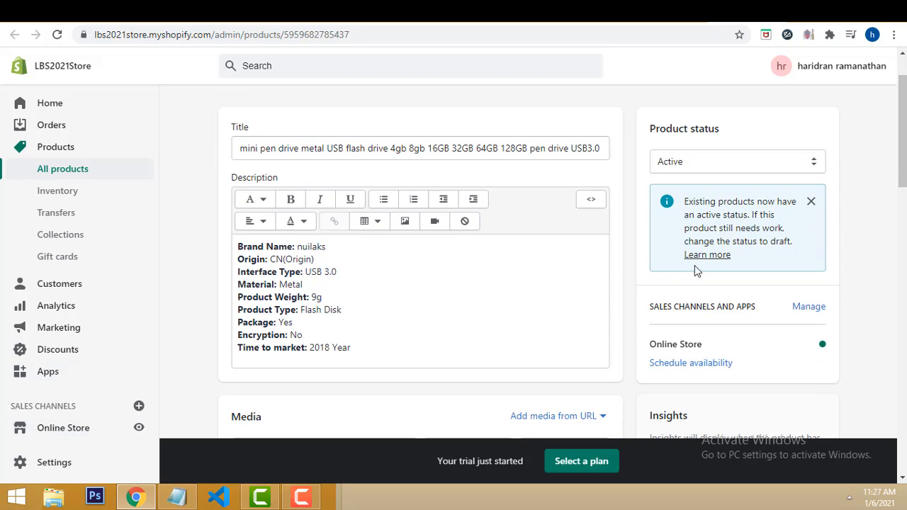
- Preview the online store and browse its catalog of products
scroll(696, 270, up, 1)
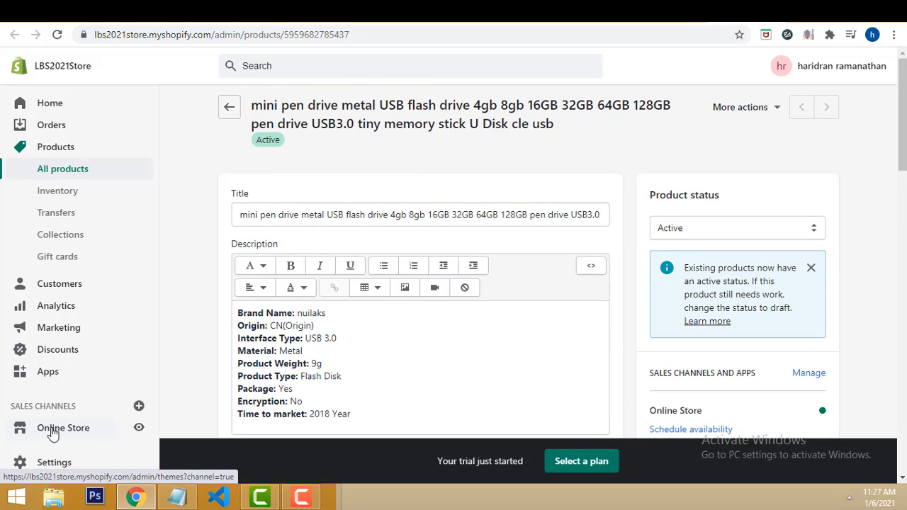
click(139, 431)
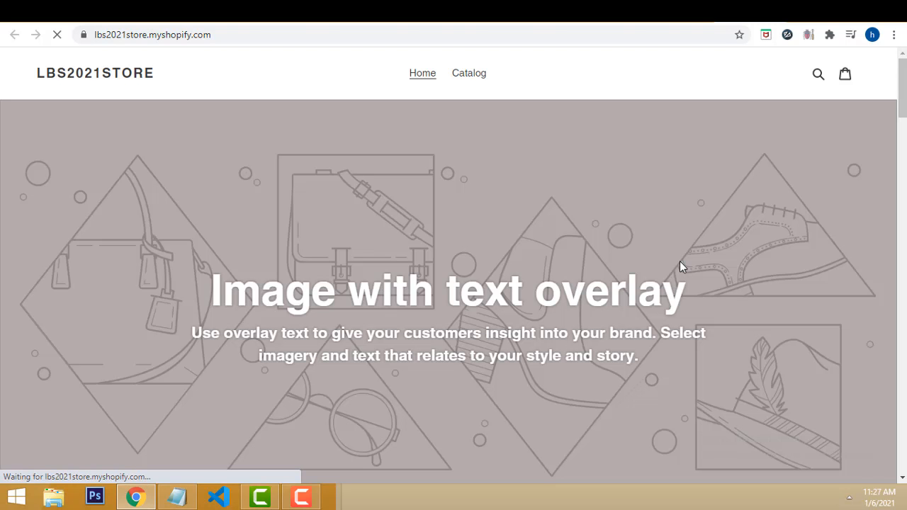
scroll(652, 252, down, 3)
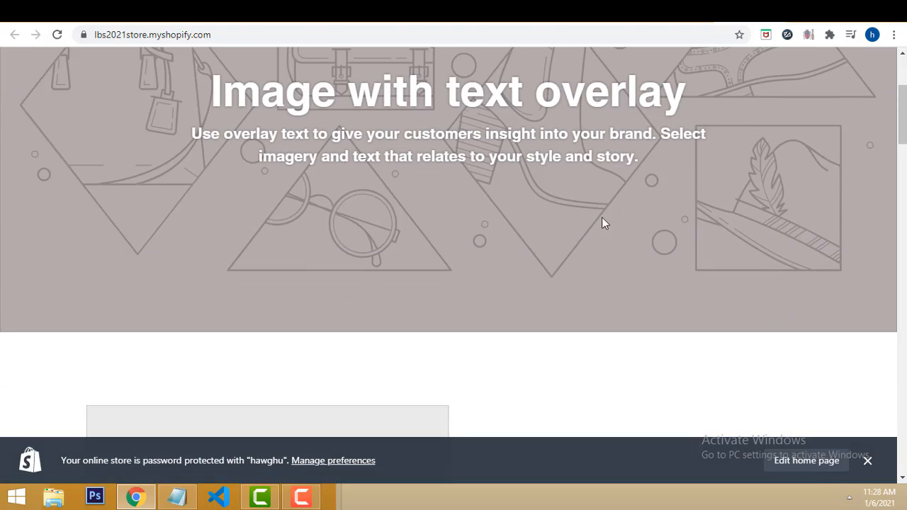
scroll(591, 199, up, 3)
click(472, 75)
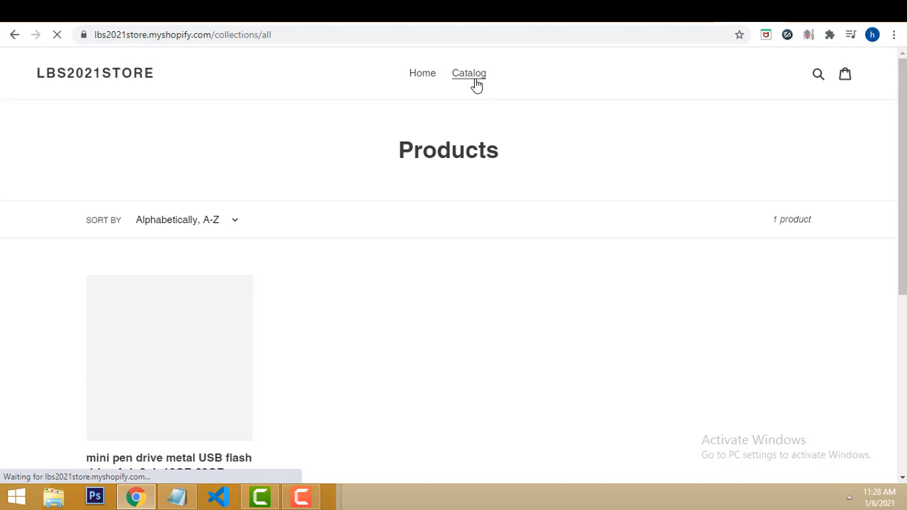
scroll(231, 319, down, 1)
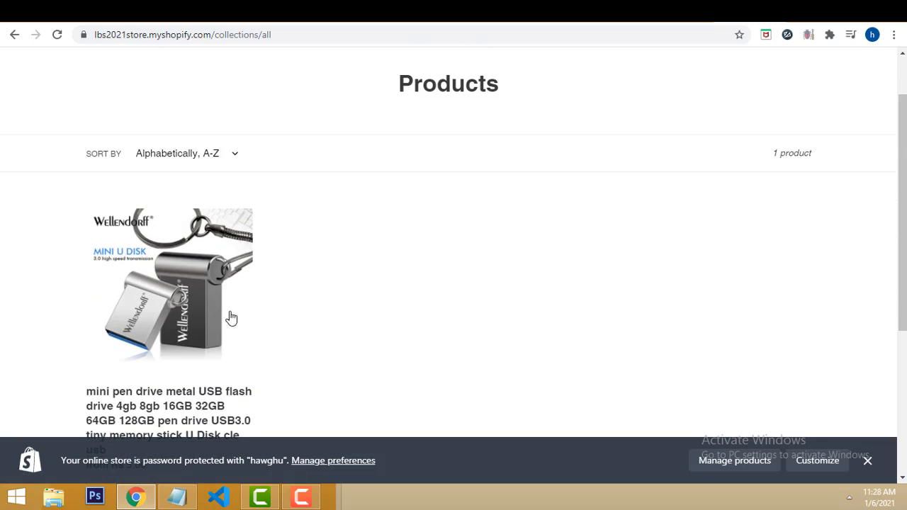
scroll(234, 294, down, 3)
scroll(209, 234, up, 2)
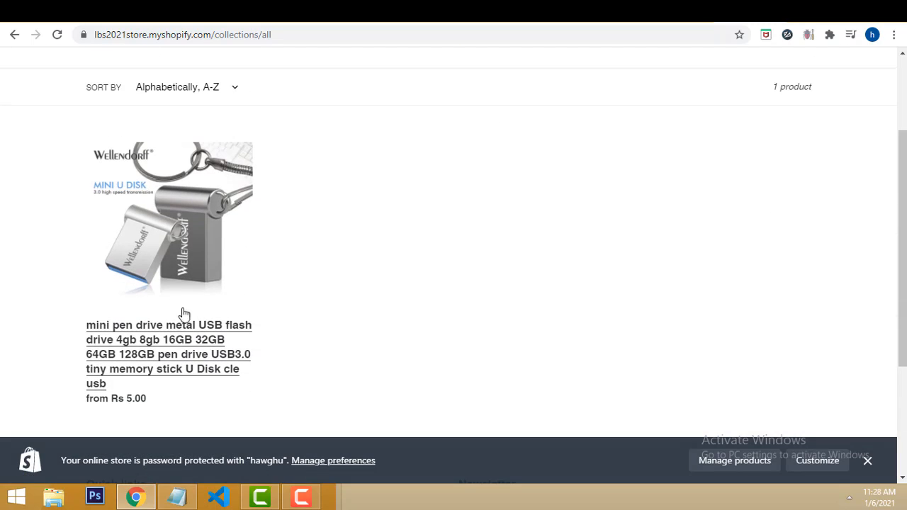
- Examine the mini metal pen drive's storefront page and return to the list of all products in the Shopify admin
click(175, 338)
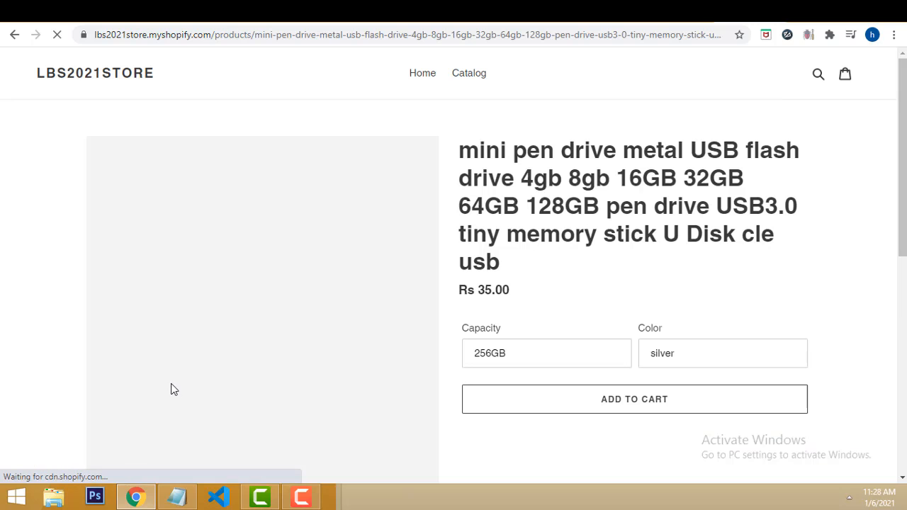
scroll(768, 362, down, 3)
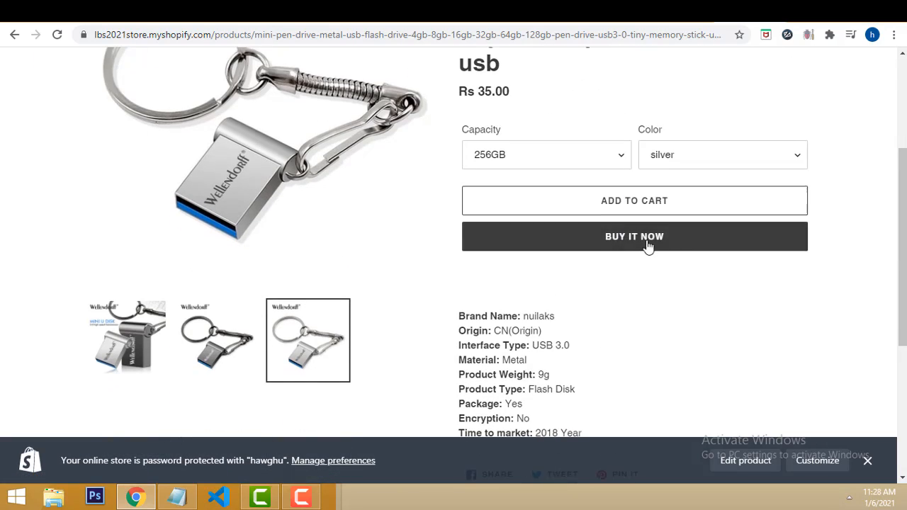
scroll(652, 241, up, 3)
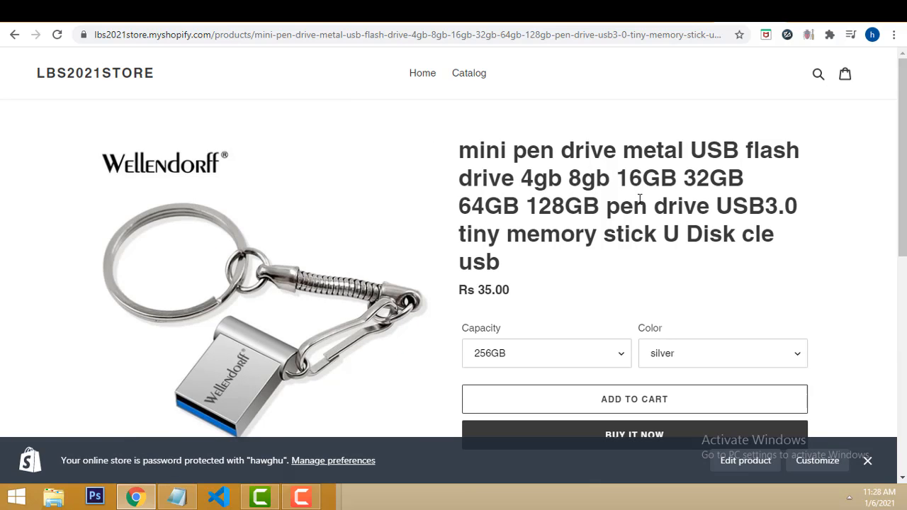
click(684, 10)
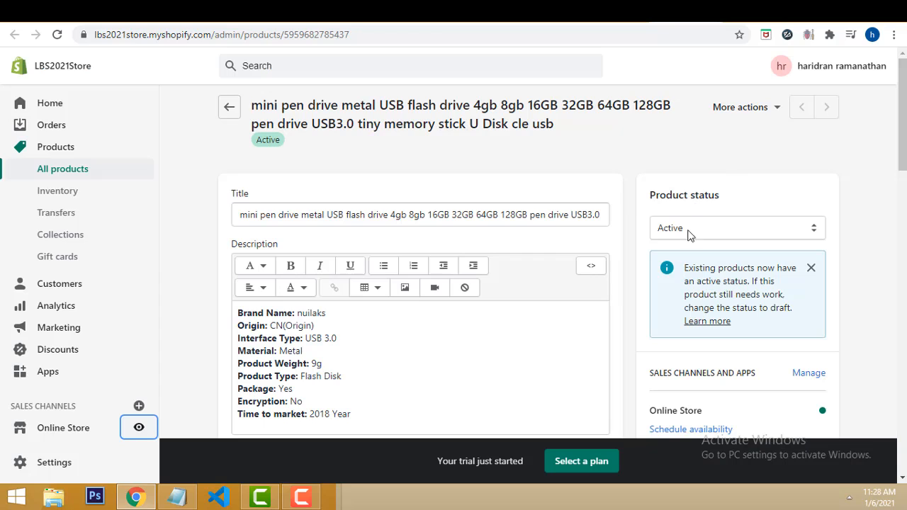
click(57, 152)
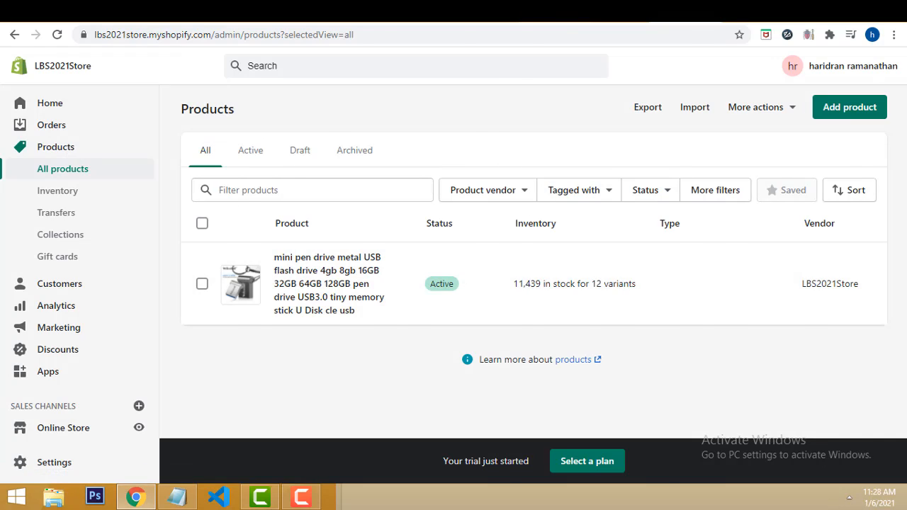
- Switch back to the AliExpress pendrive results and add the cartoon character flash drive from the third row to Oberlo
click(567, 12)
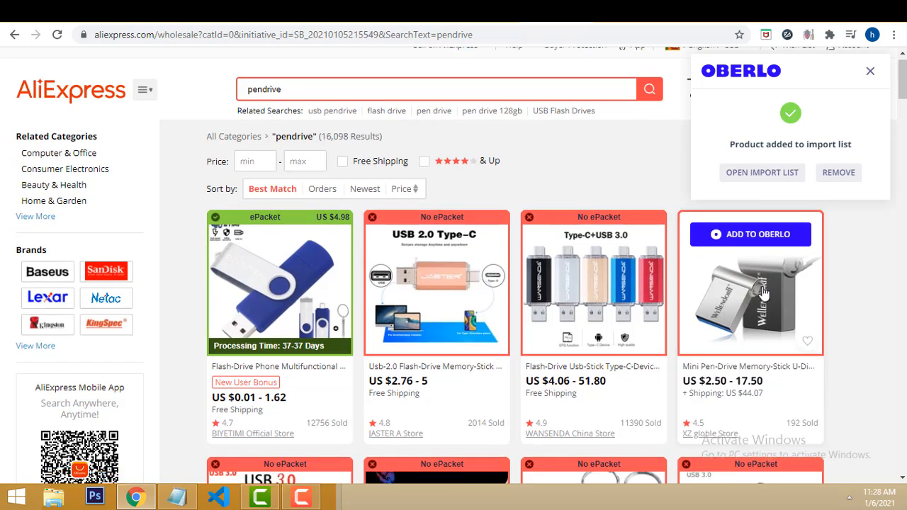
scroll(764, 293, down, 3)
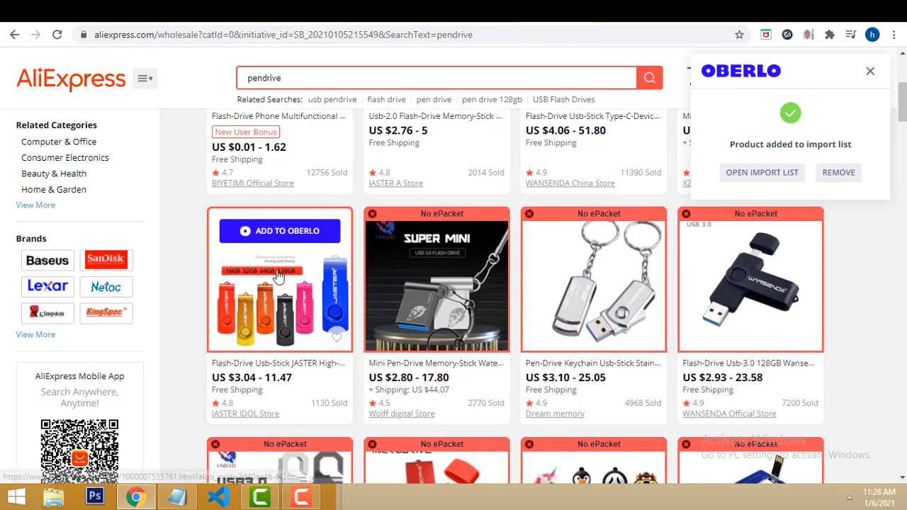
scroll(599, 241, down, 1)
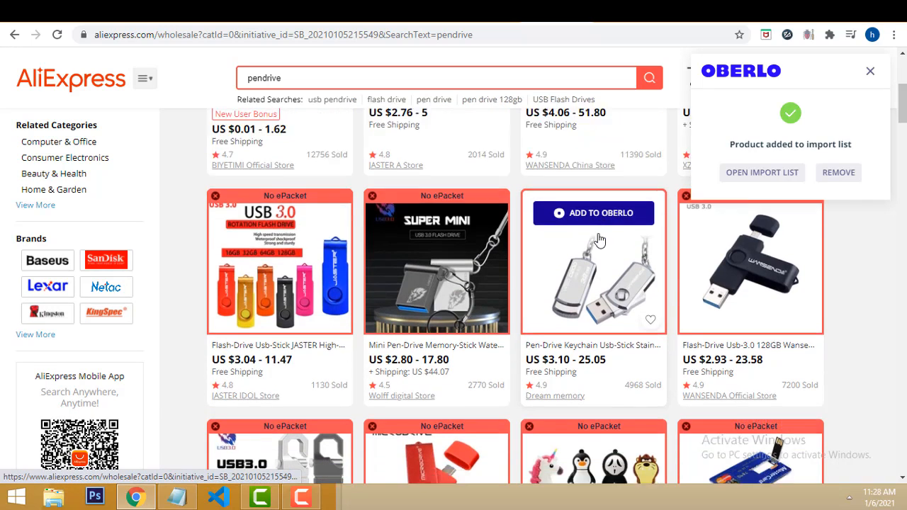
scroll(599, 241, down, 2)
click(601, 336)
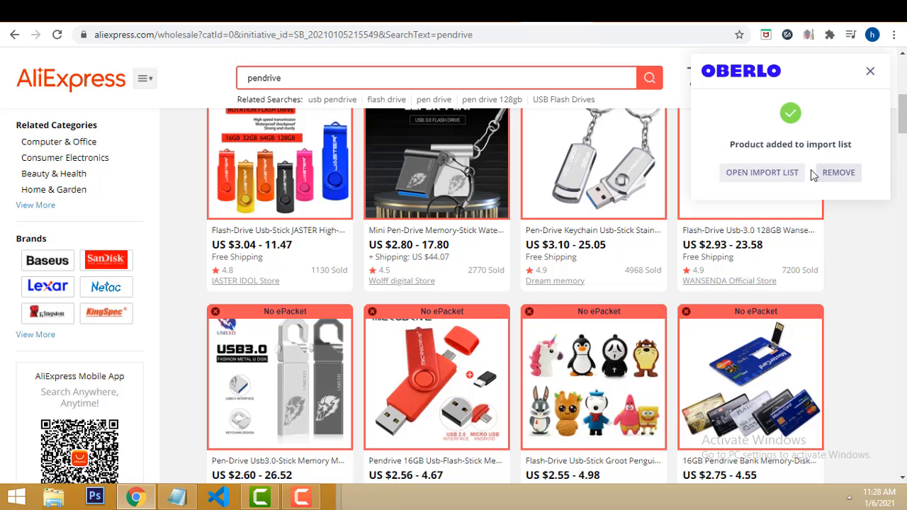
- Import the cartoon USB flash drive from the Oberlo import list to the Shopify store and open Oberlo's product list
click(764, 174)
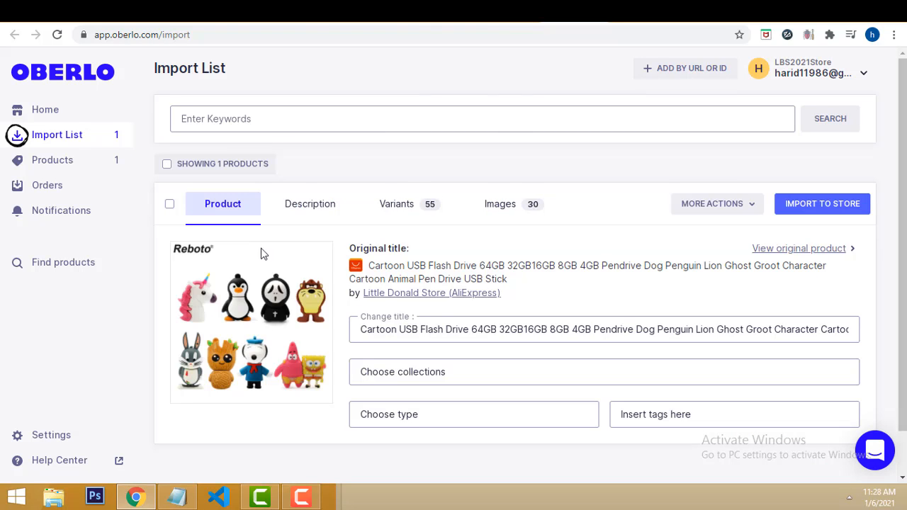
click(834, 211)
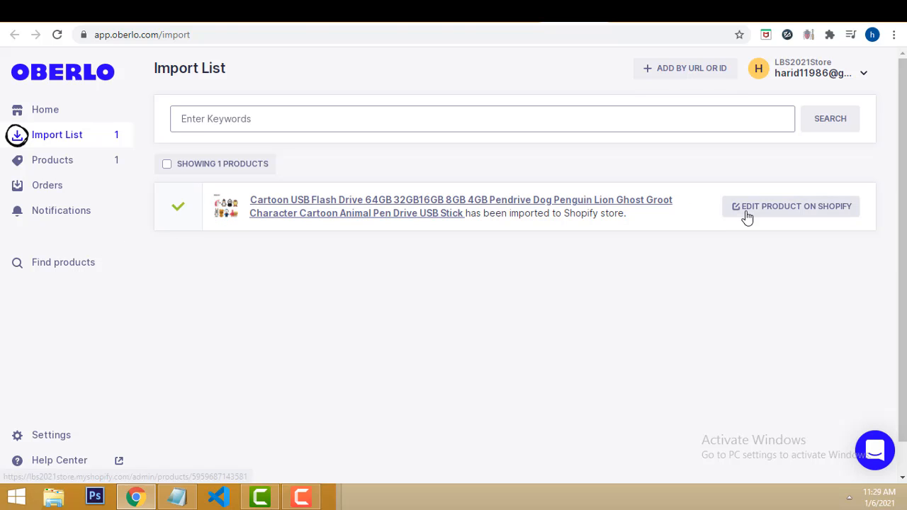
click(53, 162)
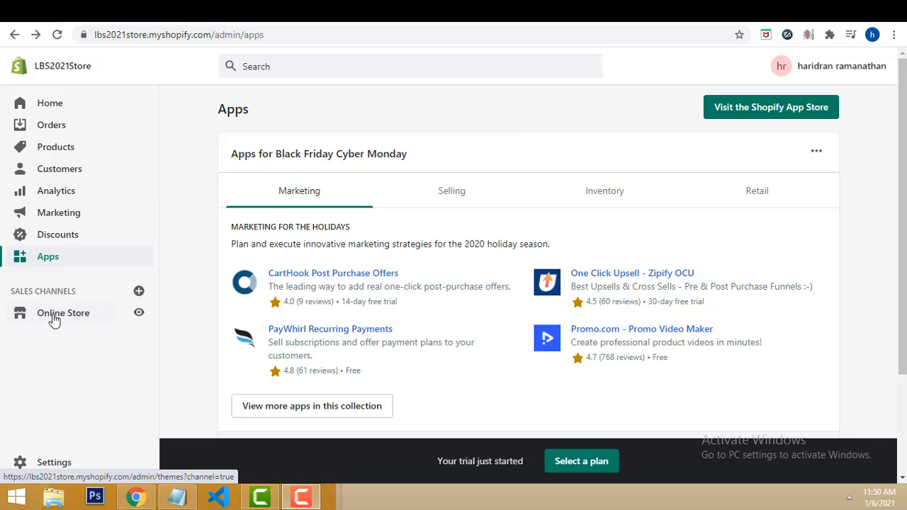
- Open the store's general settings in the Shopify admin and set the unit system to Imperial system
click(57, 467)
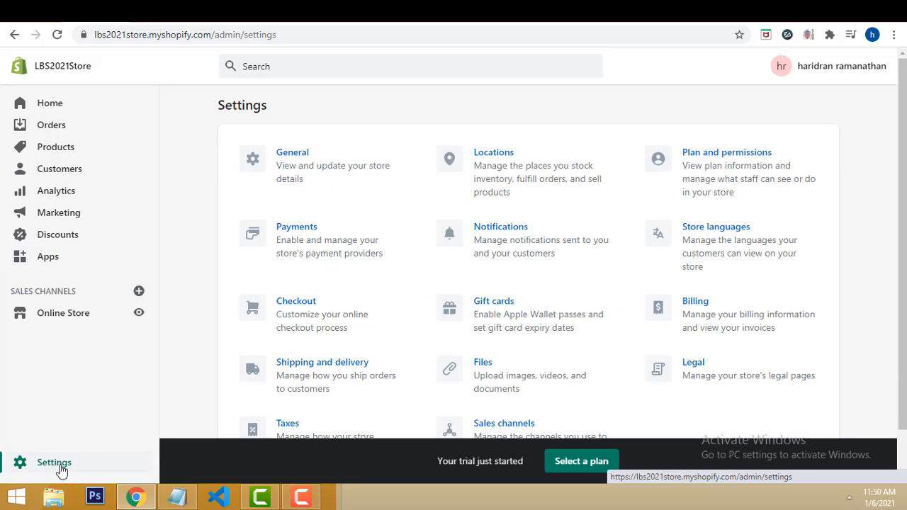
click(290, 158)
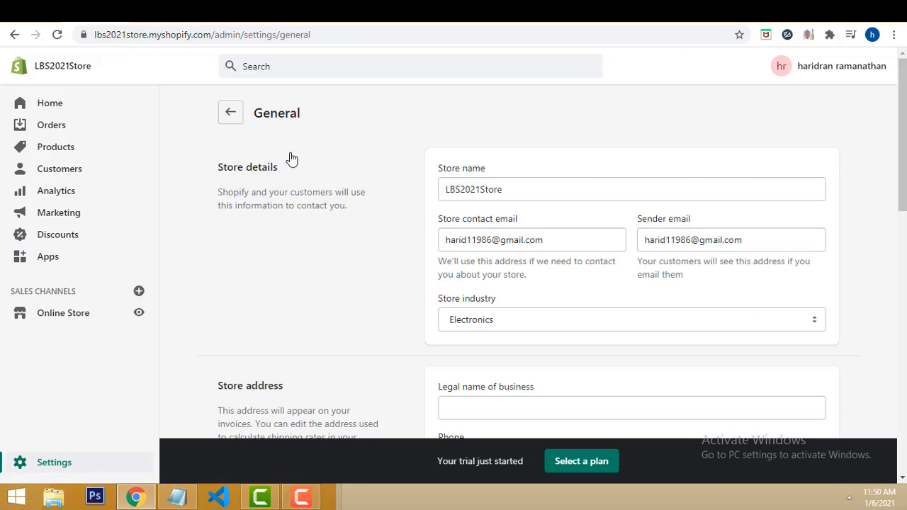
scroll(776, 280, down, 5)
scroll(777, 280, down, 5)
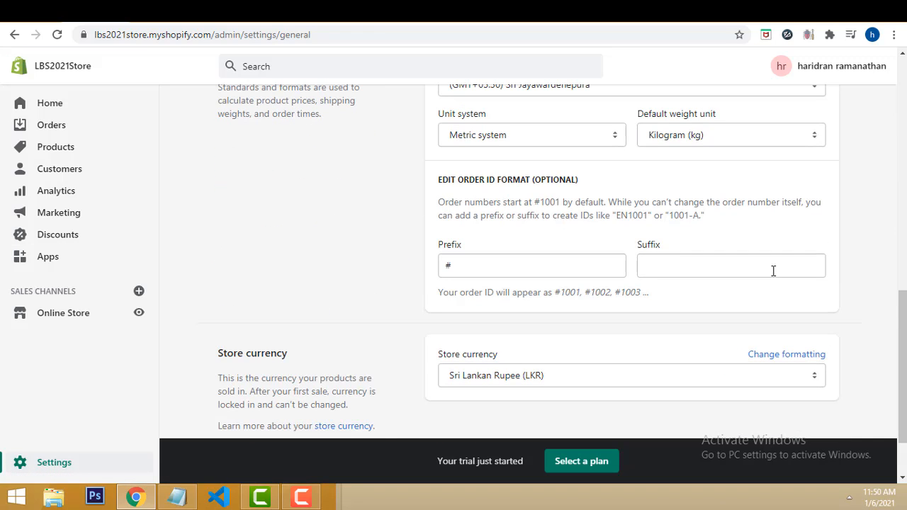
scroll(773, 270, down, 2)
scroll(774, 272, up, 2)
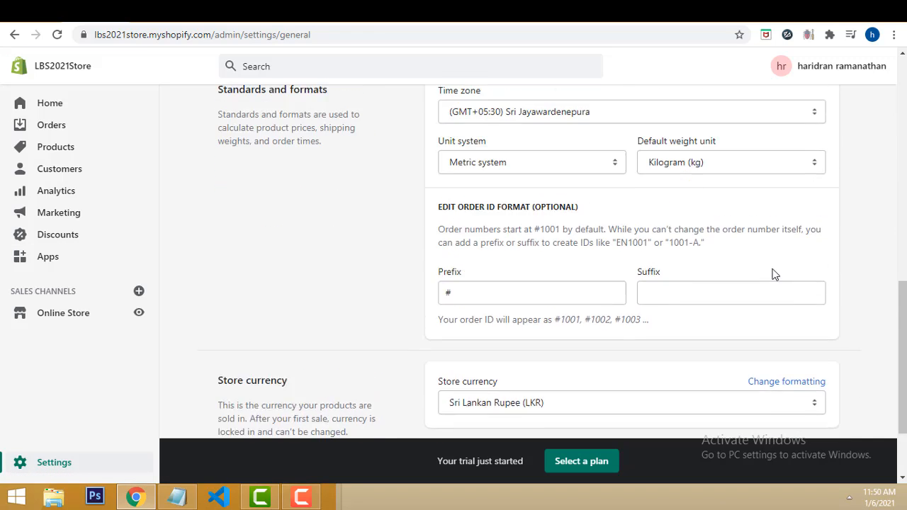
scroll(775, 273, up, 1)
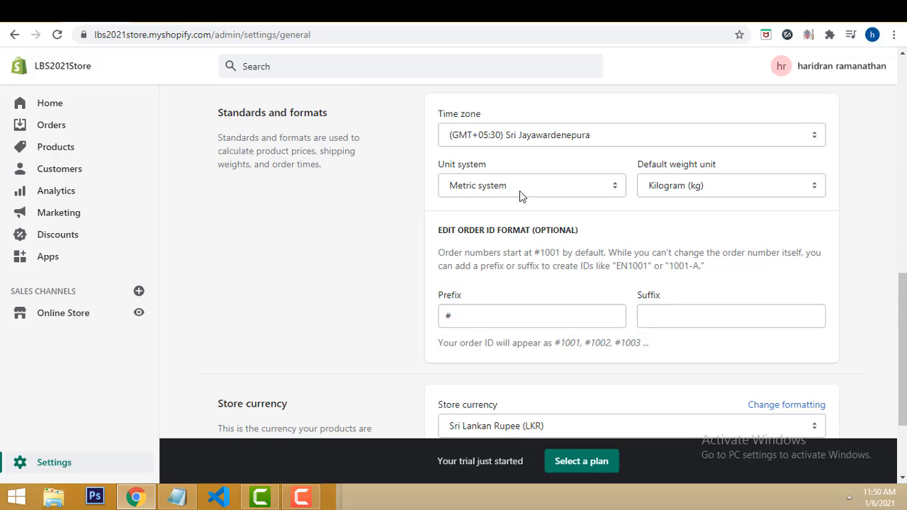
click(527, 185)
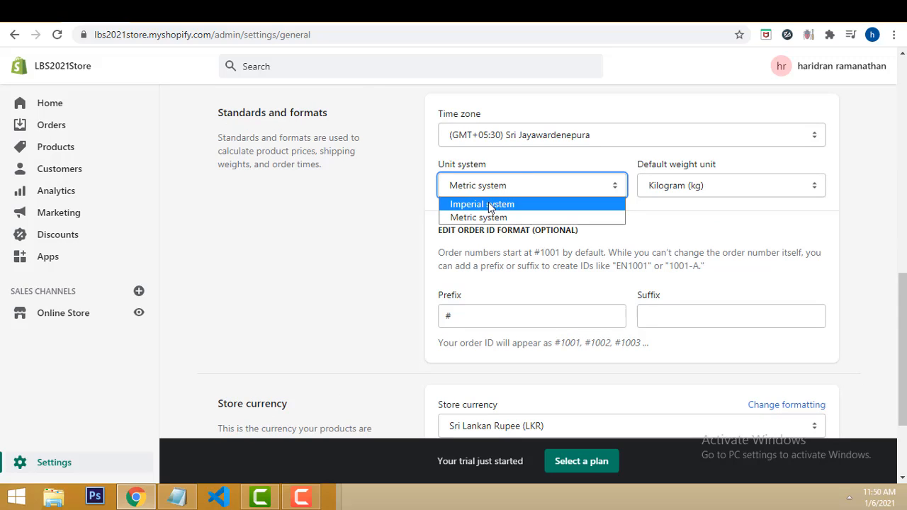
click(488, 203)
- Set the store currency to US Dollar (USD) and save the general settings
scroll(577, 386, down, 1)
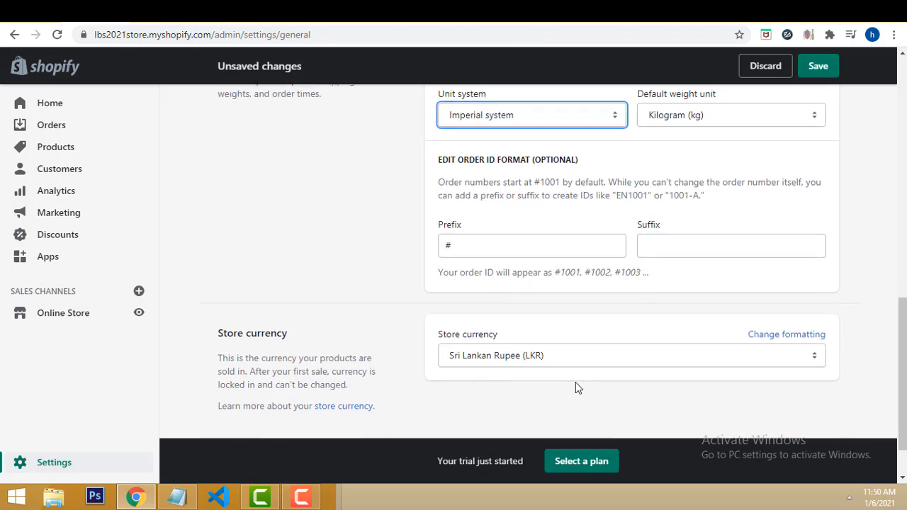
scroll(576, 386, down, 1)
click(492, 297)
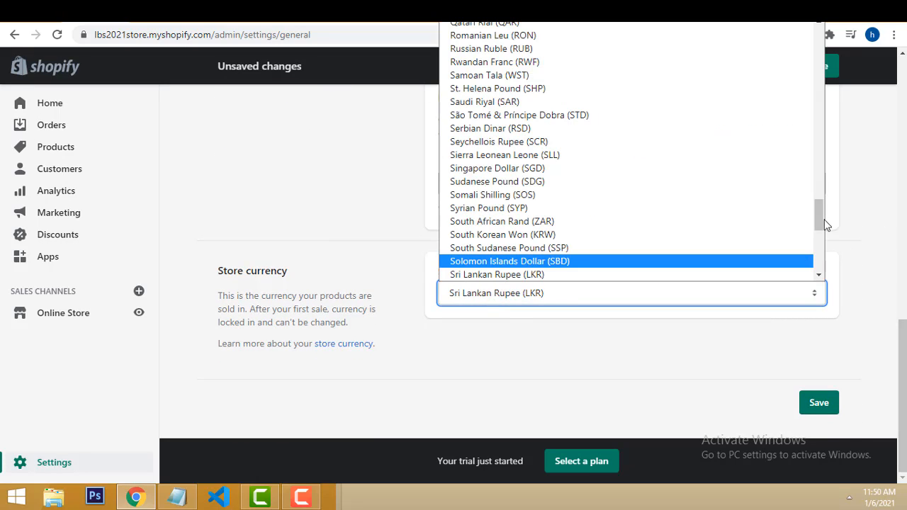
drag(824, 224, 823, 39)
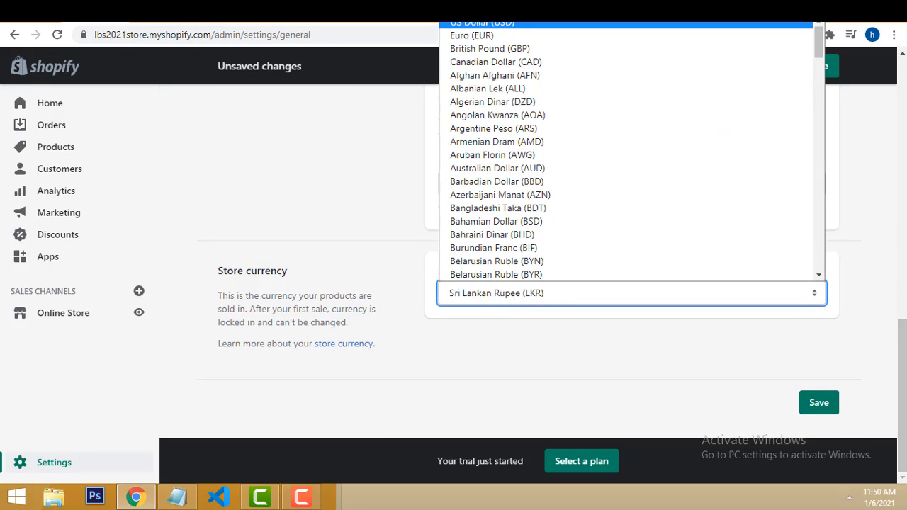
click(480, 23)
click(819, 403)
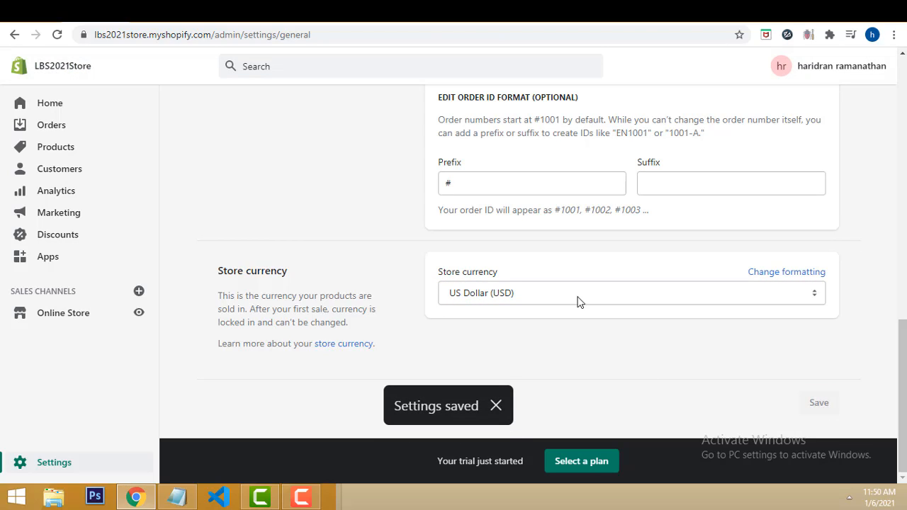
- Preview the online store, open the mini metal pen drive from the catalog and check its price currency
click(139, 313)
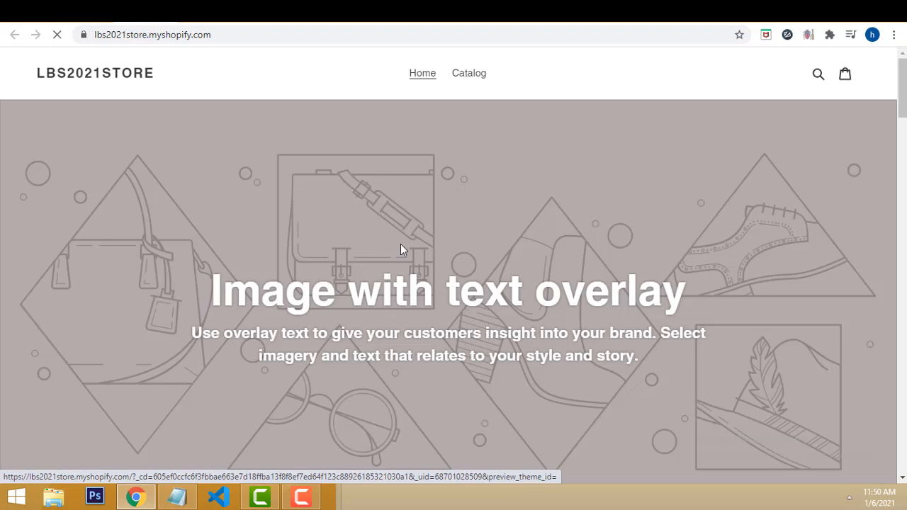
click(469, 75)
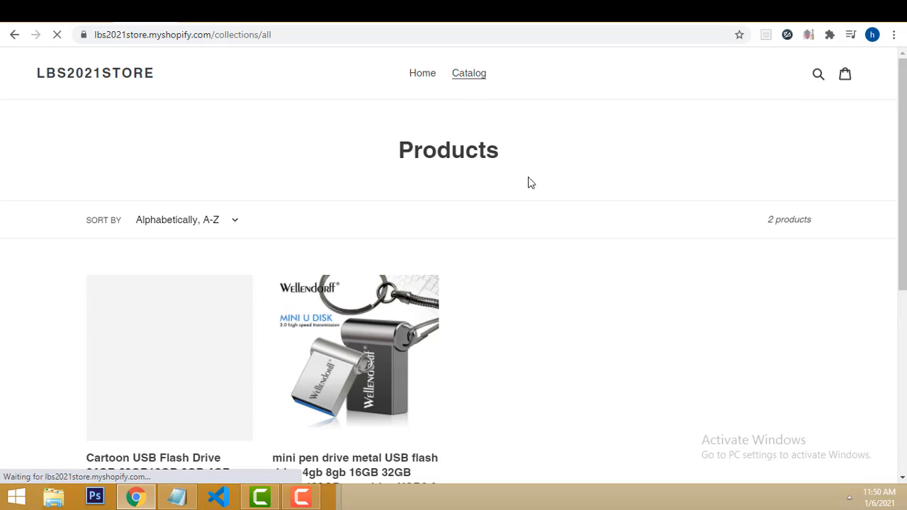
scroll(580, 302, down, 2)
click(360, 343)
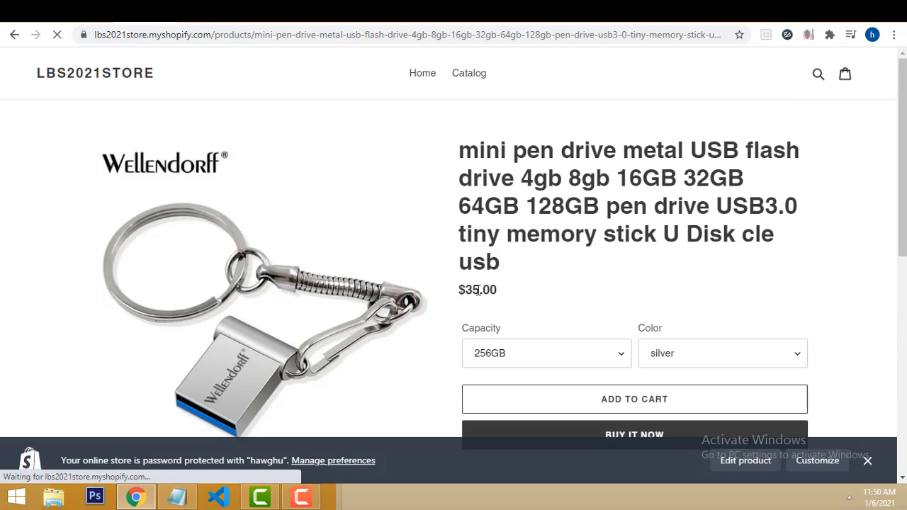
drag(458, 287, 555, 288)
click(555, 288)
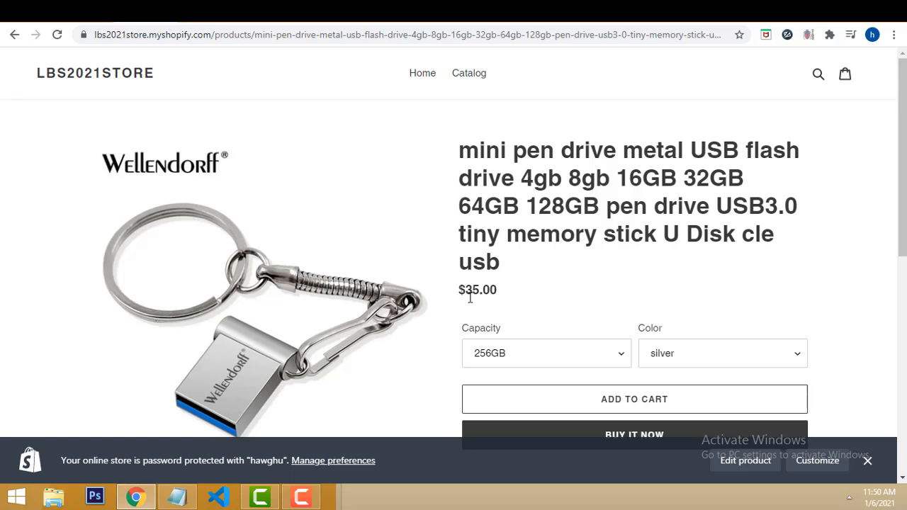
drag(460, 288, 560, 288)
click(559, 288)
- Close the store preview bar and look over the pen drive's purchase options, description and sharing links
scroll(779, 337, down, 2)
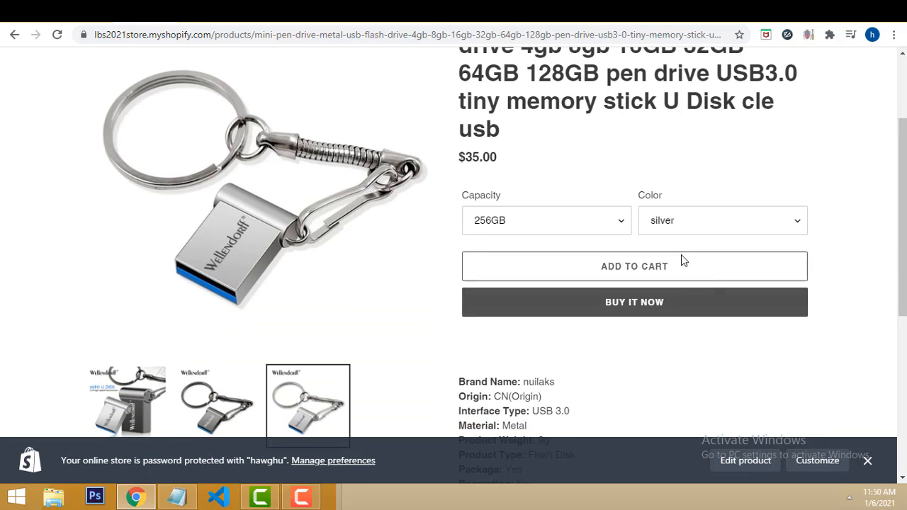
click(868, 461)
scroll(816, 323, down, 4)
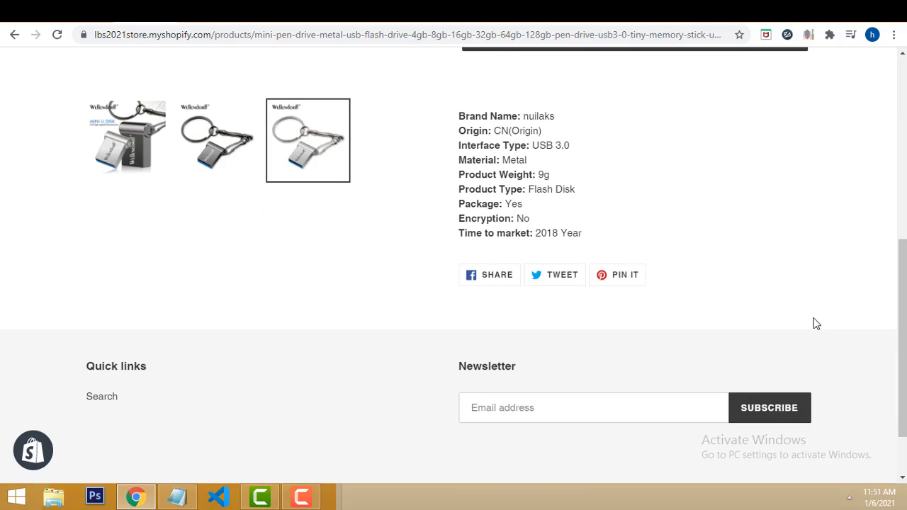
scroll(816, 324, up, 2)
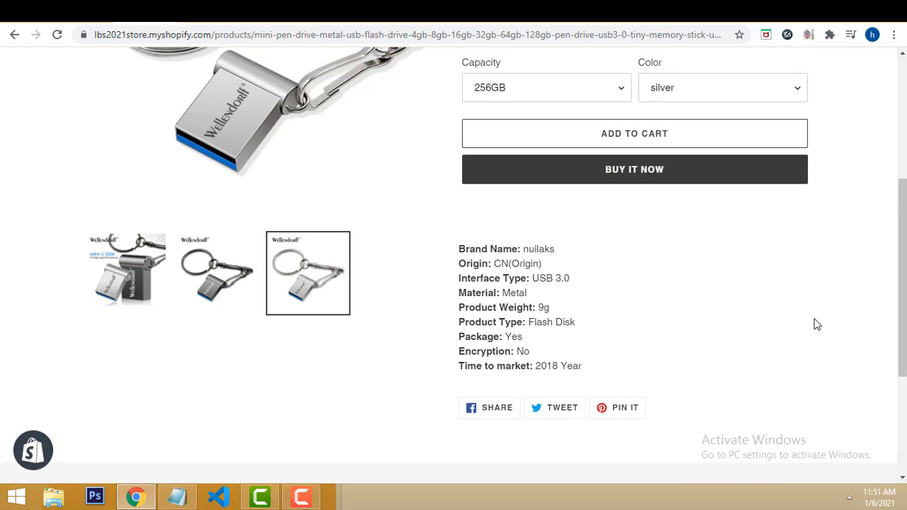
scroll(816, 323, up, 3)
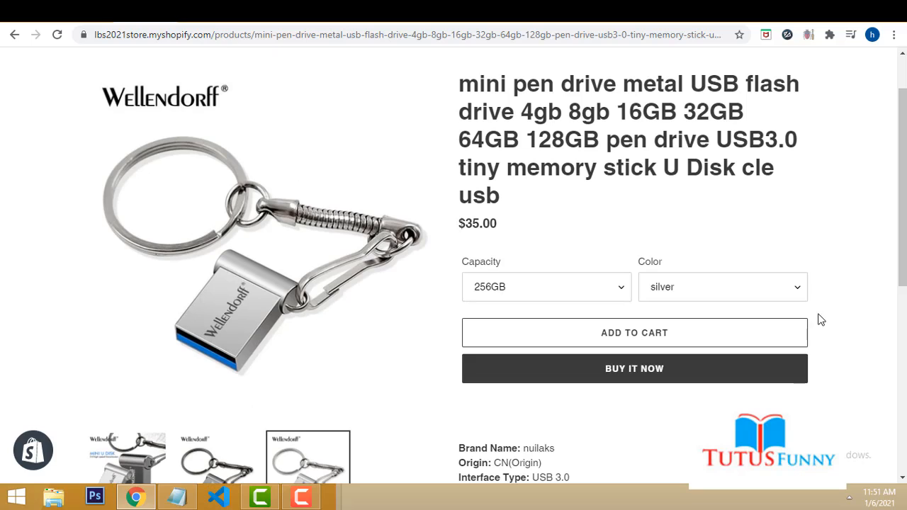
click(303, 497)
click(879, 436)
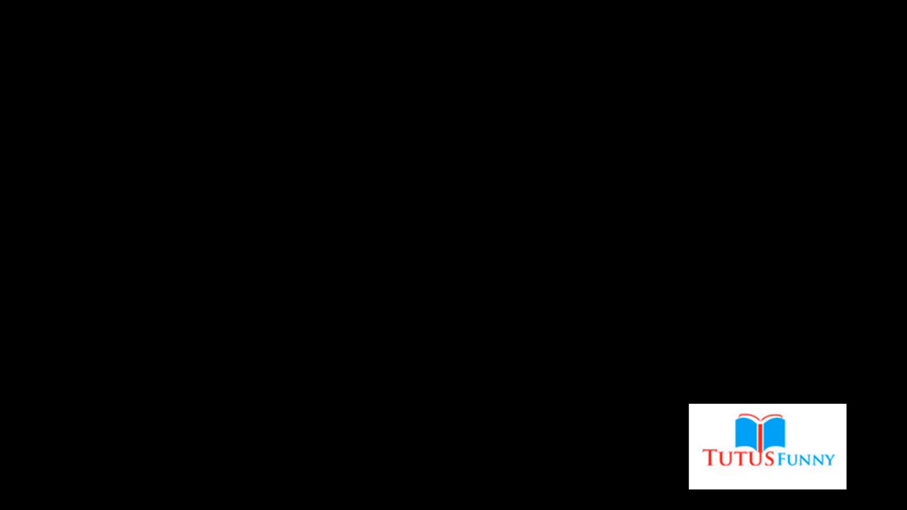